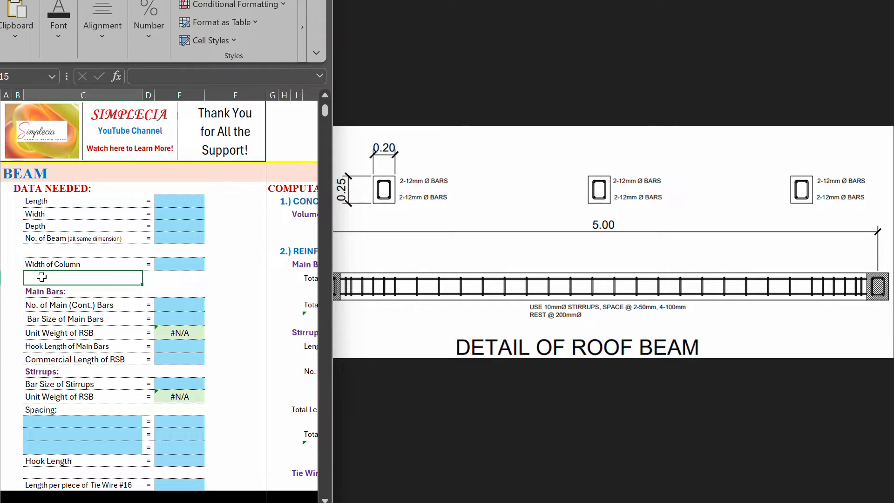
Step: Examine the beam sheet's required data list alongside the roof beam detail drawing
key(Tab)
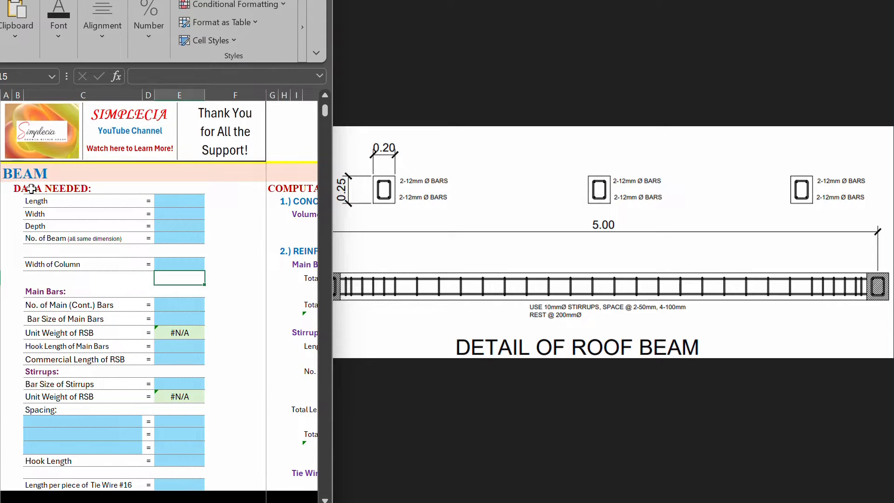
drag(32, 188, 54, 483)
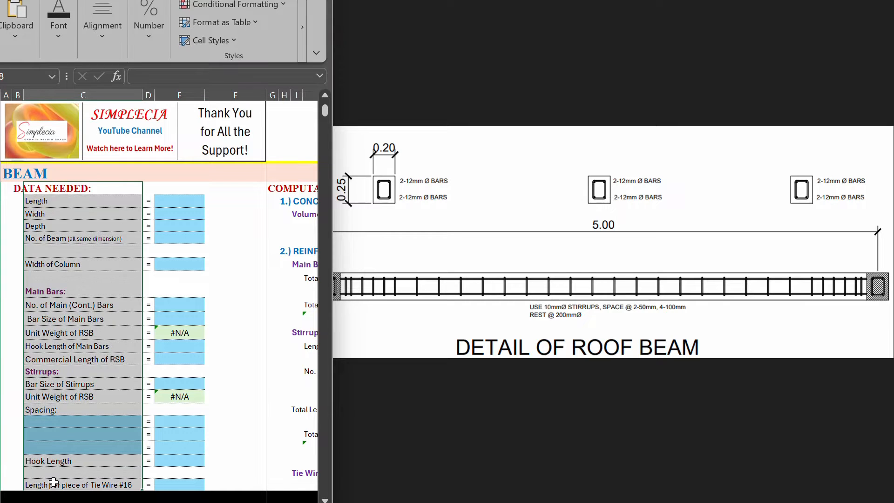
click(71, 346)
click(66, 236)
click(221, 262)
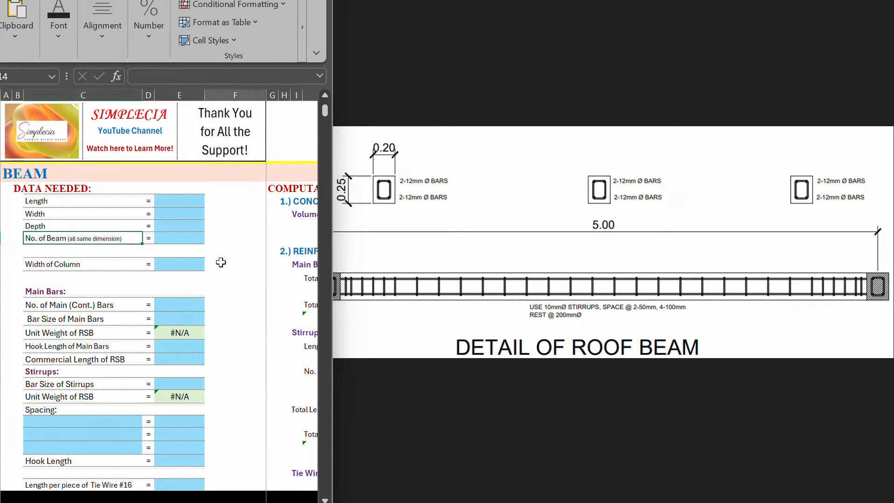
click(457, 218)
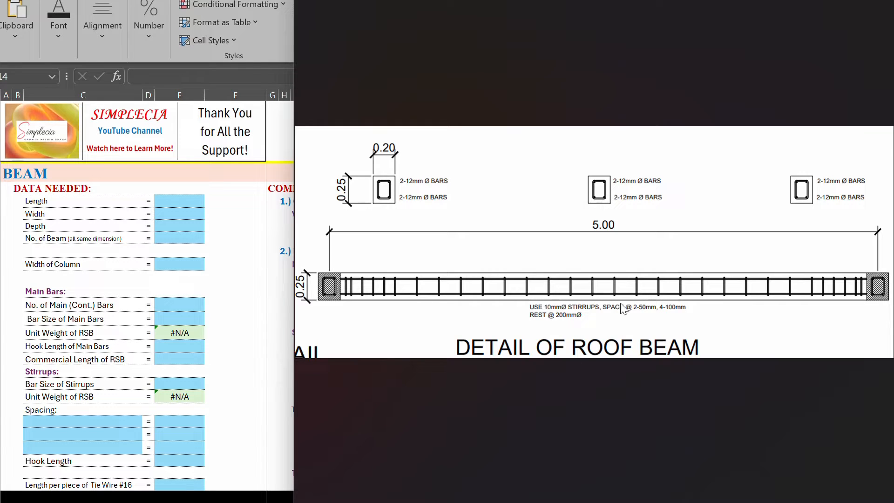
click(18, 188)
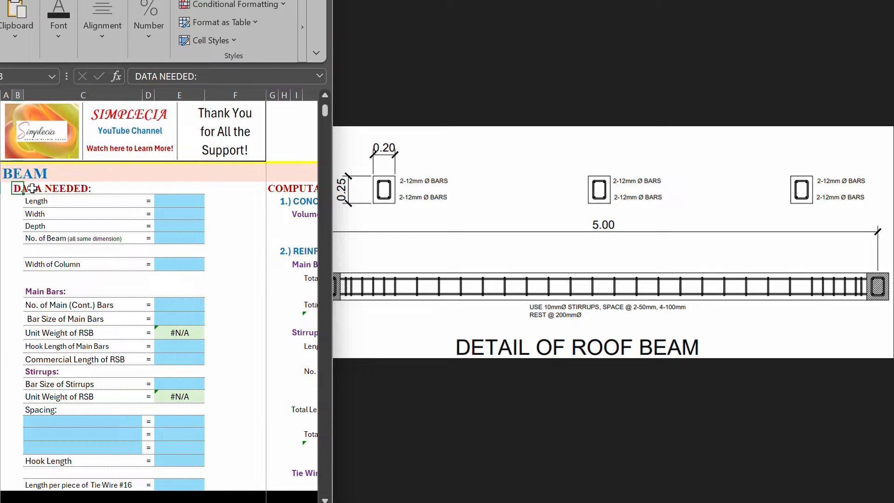
Step: Set the beam length in the required data to 5 m, as dimensioned on the roof beam drawing
click(43, 199)
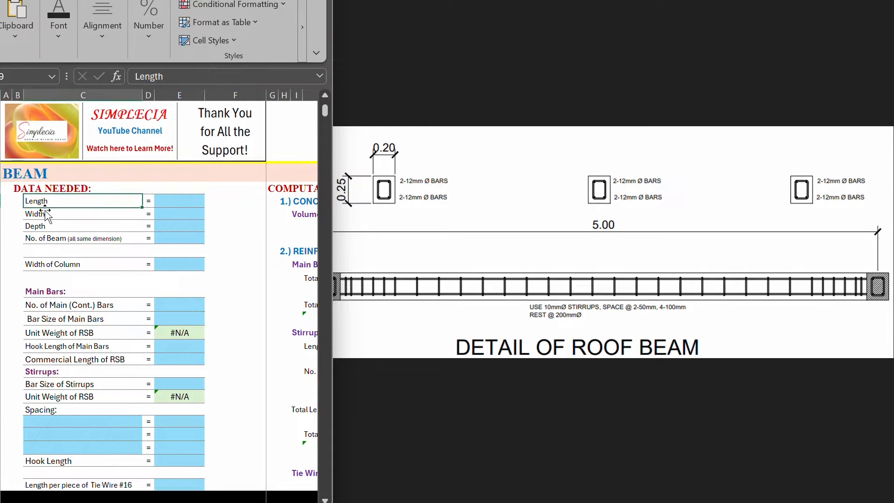
click(550, 262)
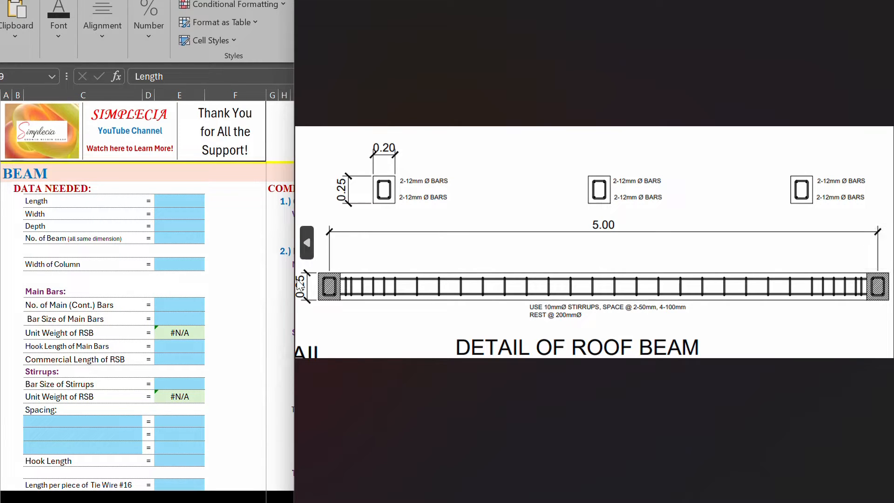
click(169, 201)
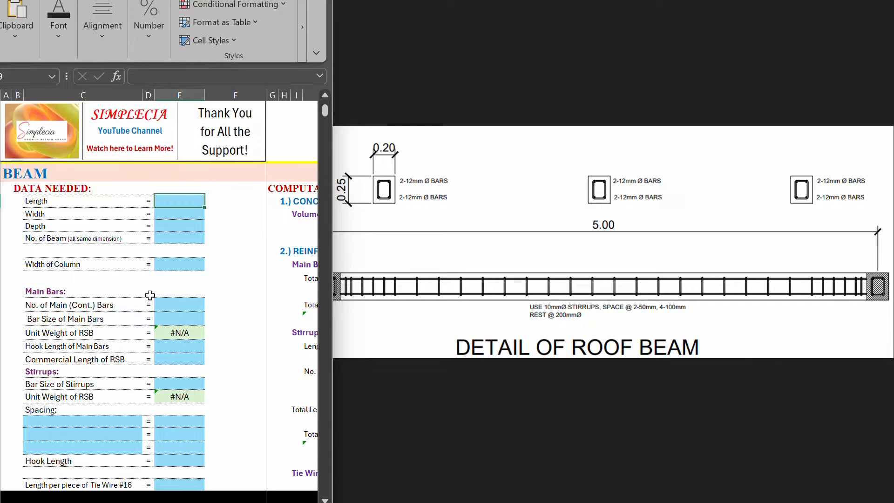
text(5)
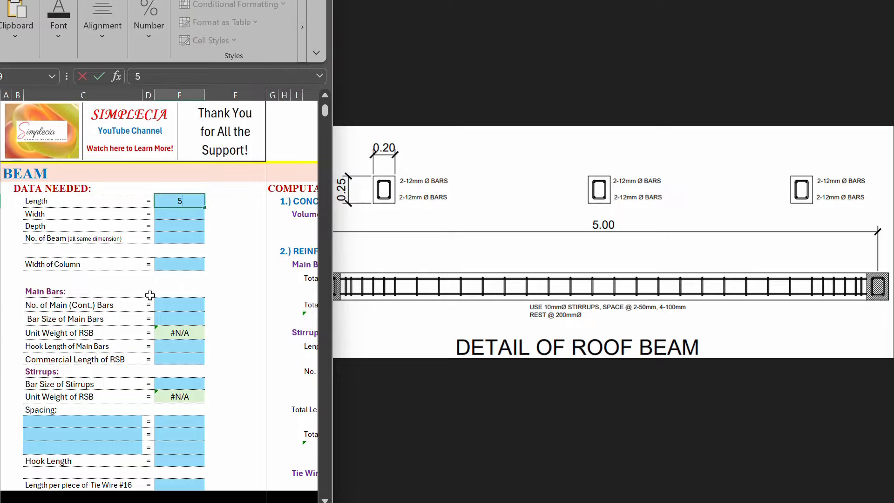
key(Return)
Step: Set the beam width to 0.2 m, following the cross-section dimension on the drawing
click(38, 214)
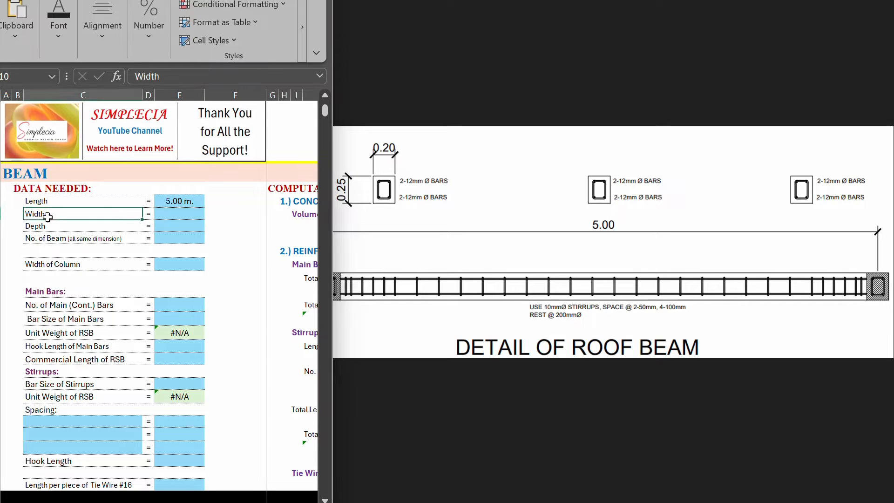
drag(329, 186, 295, 186)
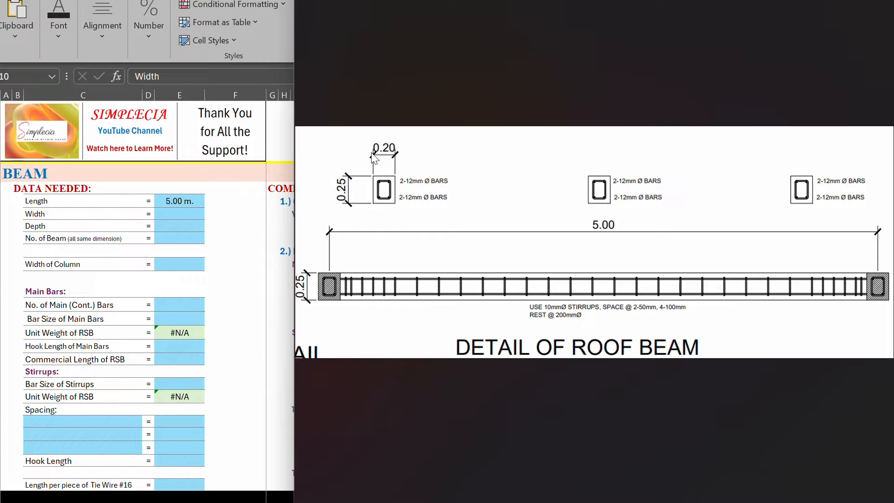
click(199, 208)
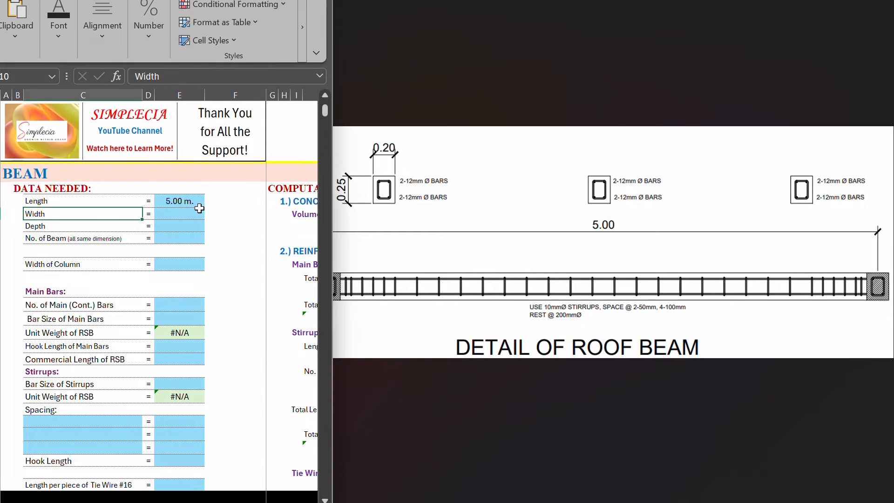
click(175, 213)
text(0.)
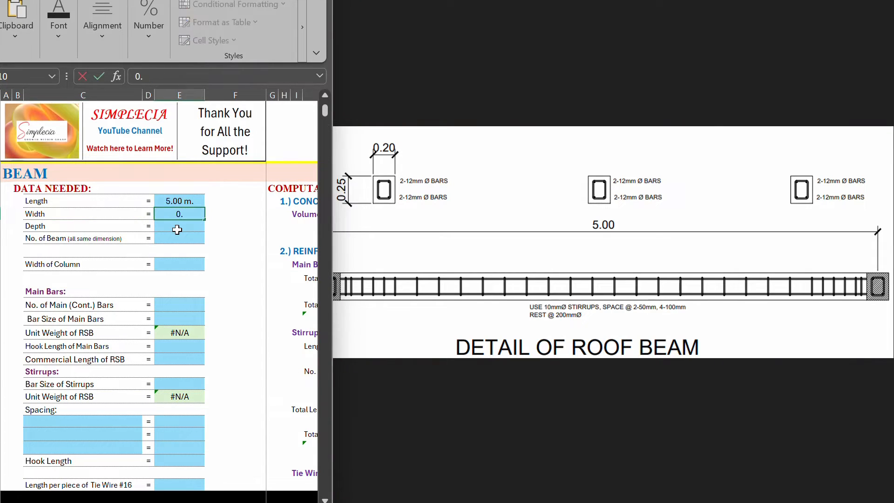
text(2)
key(Return)
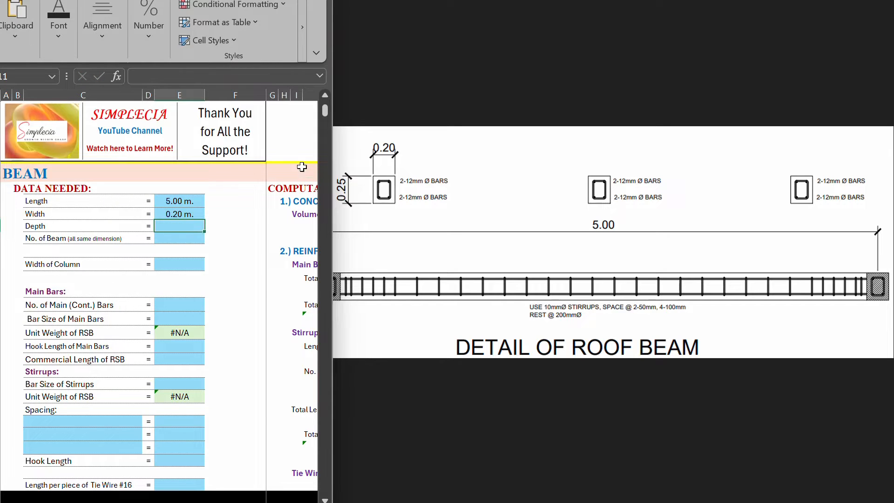
Step: Set the beam depth to 0.25 m, following the cross-section dimension on the drawing
click(373, 186)
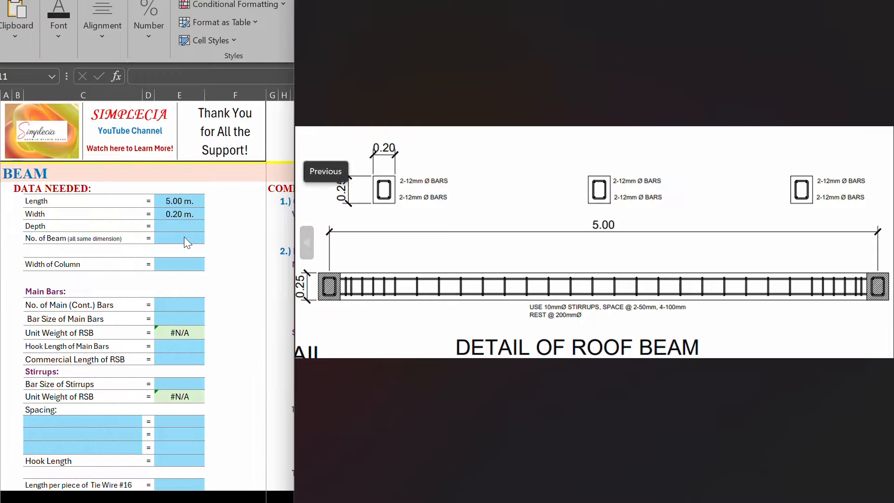
click(179, 226)
text(0.25)
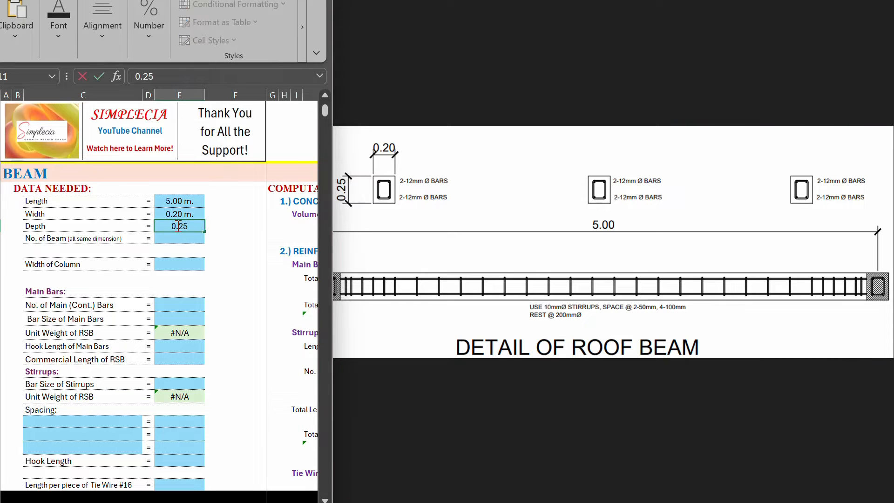
click(65, 238)
Step: Set the number of beams sharing the same dimensions to 10
click(516, 262)
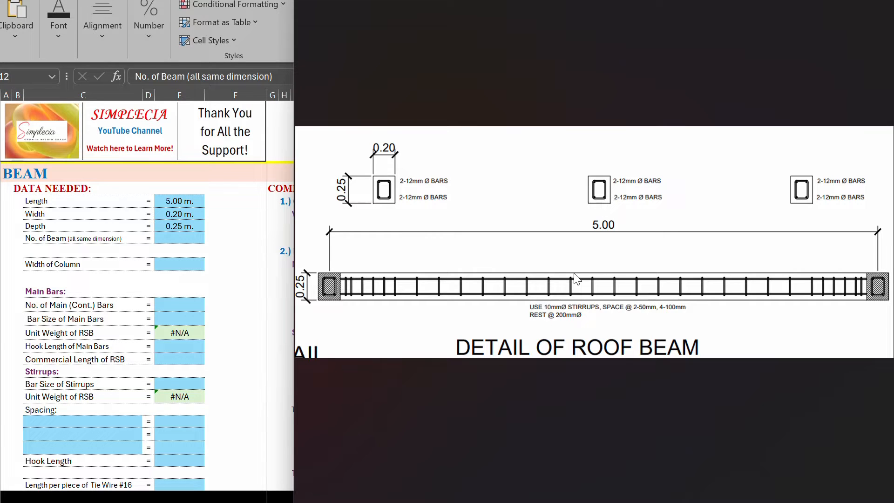
click(175, 239)
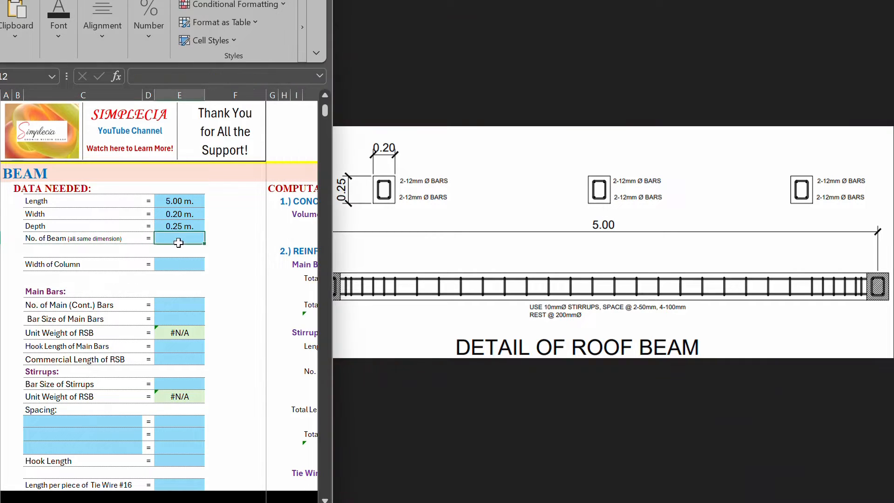
text(10)
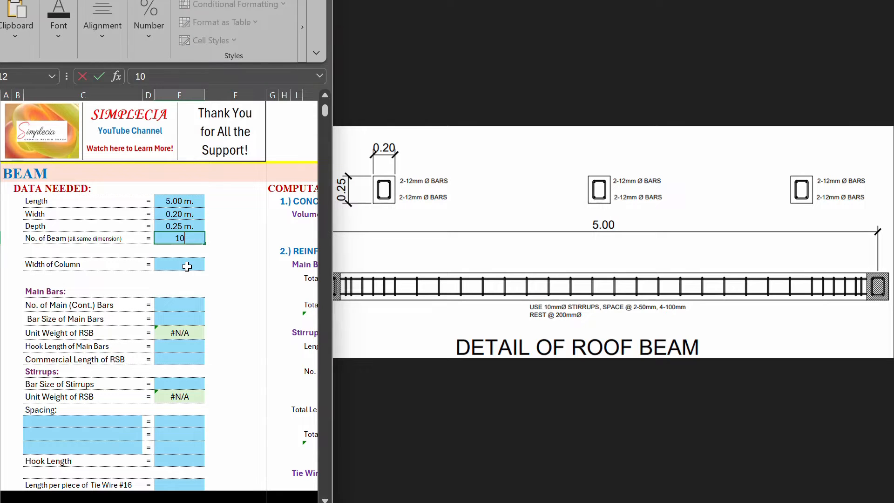
key(Return)
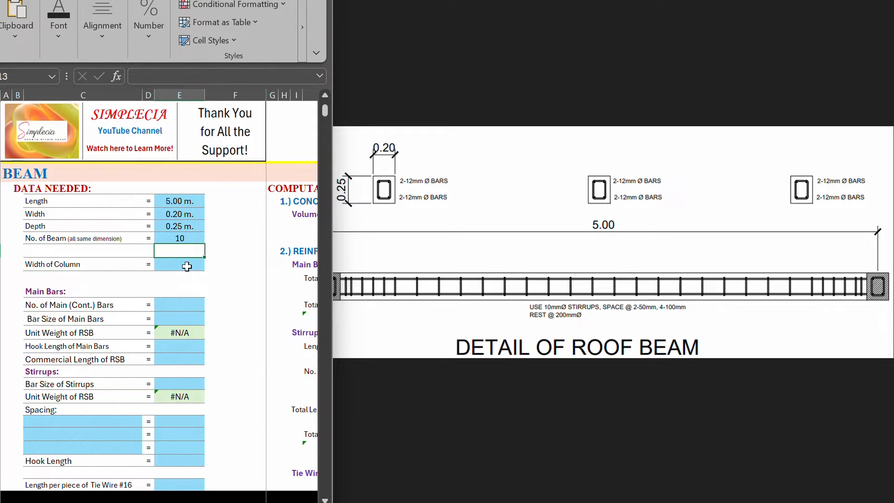
Step: Review the number of beams entry together with the beam dimensions and the roof beam drawing
click(36, 238)
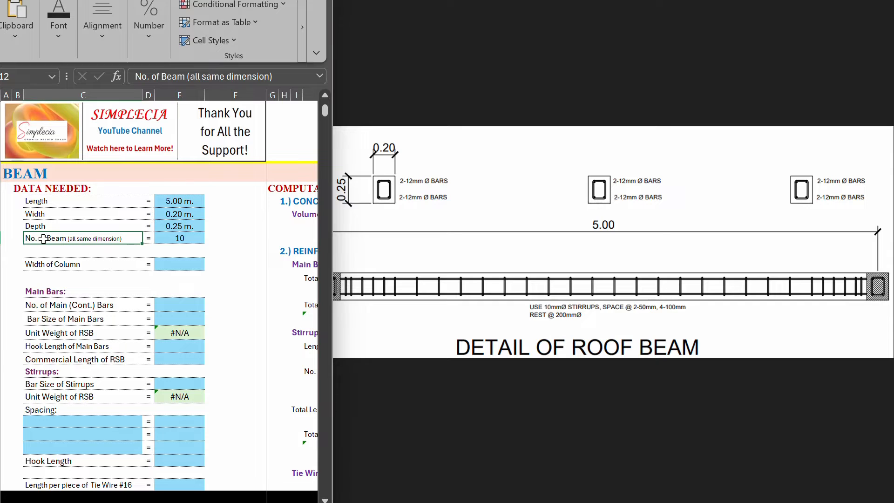
drag(179, 201, 179, 226)
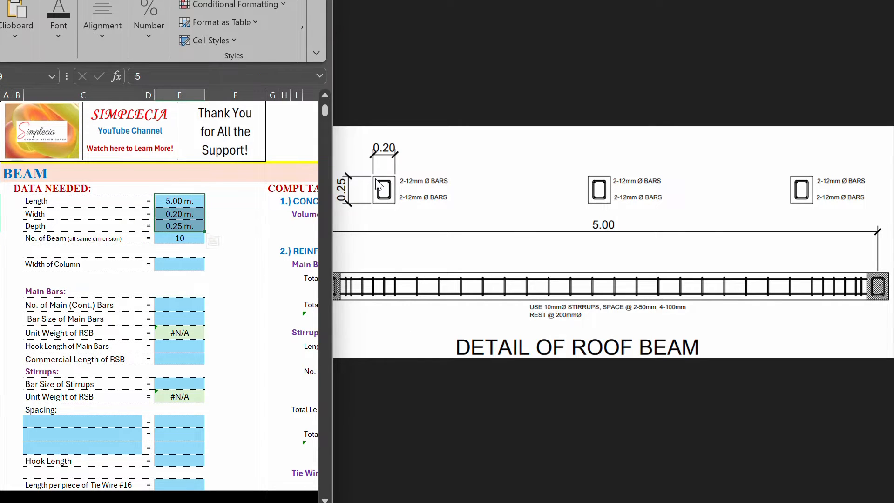
click(434, 287)
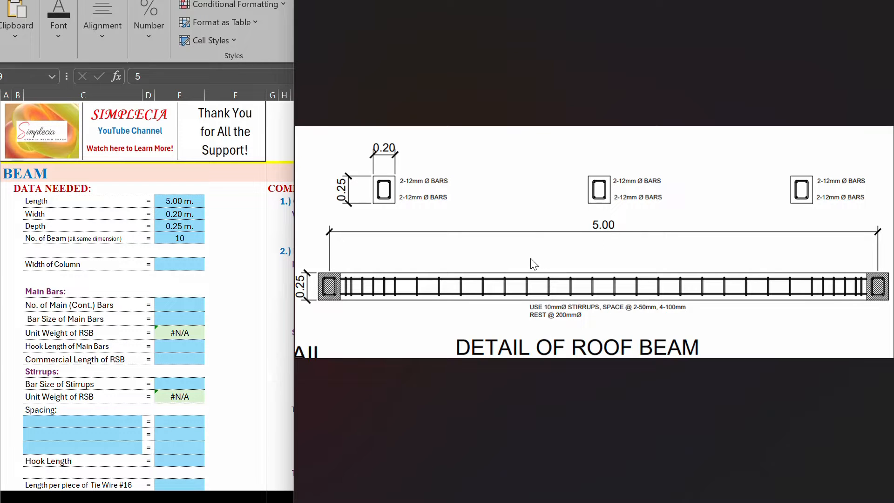
click(210, 241)
click(38, 241)
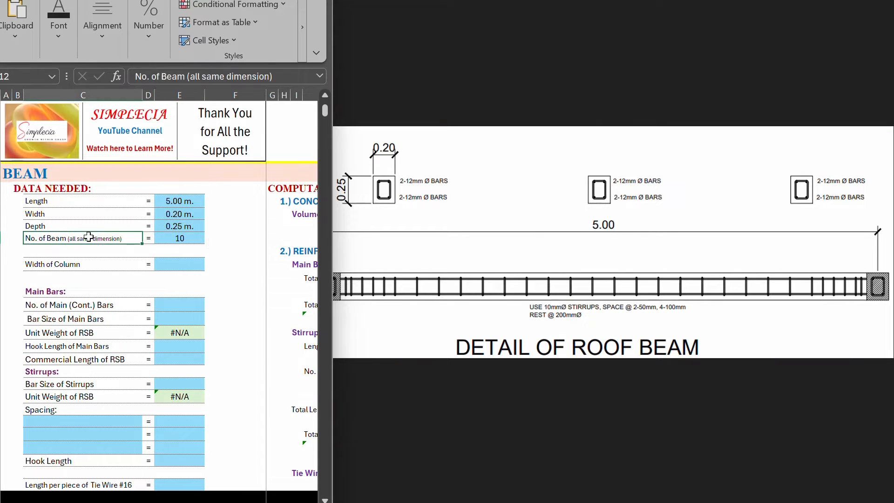
click(183, 237)
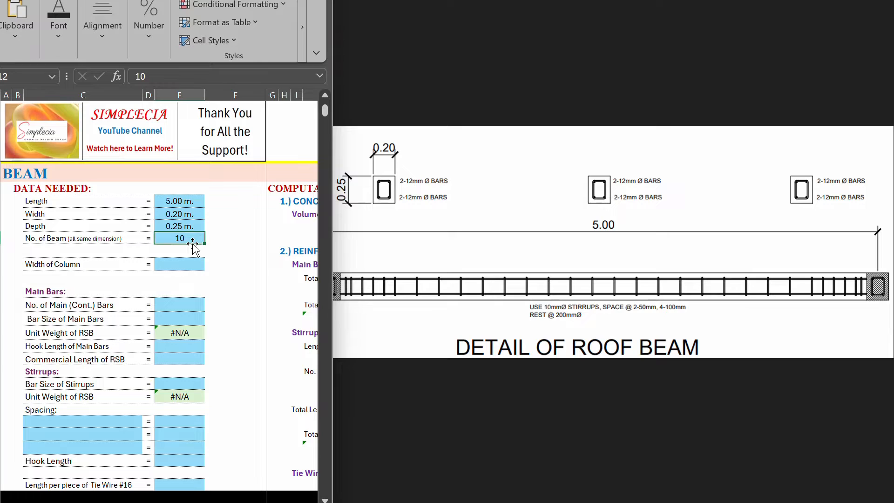
click(138, 254)
click(171, 240)
Step: Locate the column width entry in the required data and open the roof beam drawing for pen markup
click(75, 266)
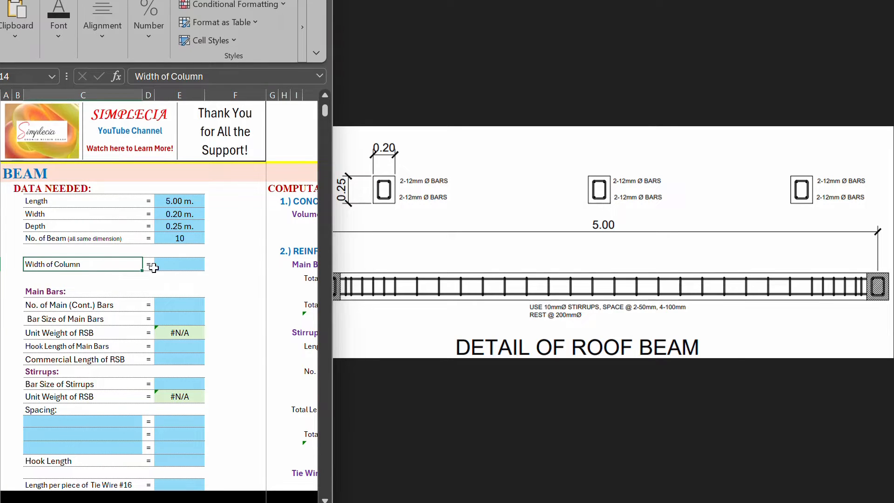
click(460, 281)
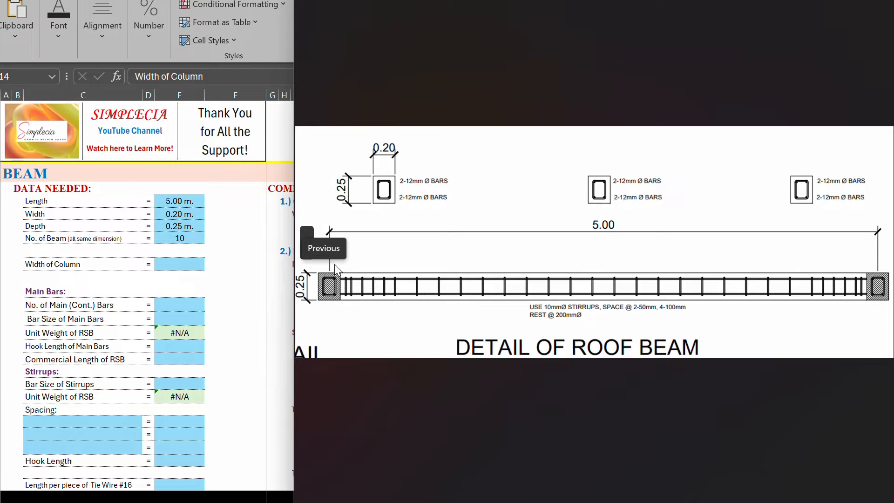
click(469, 2)
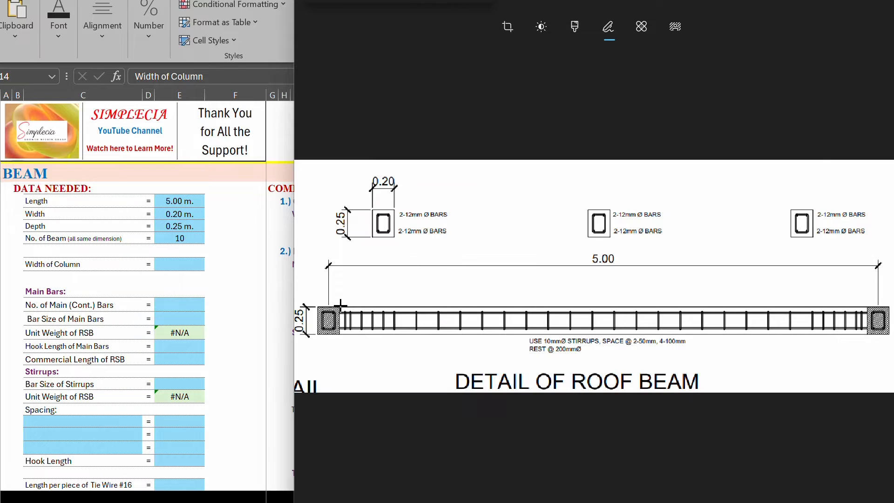
drag(340, 304, 338, 254)
click(444, 10)
mouse_move(338, 265)
mouse_down()
mouse_move(339, 308)
mouse_move(316, 259)
mouse_move(323, 389)
mouse_up()
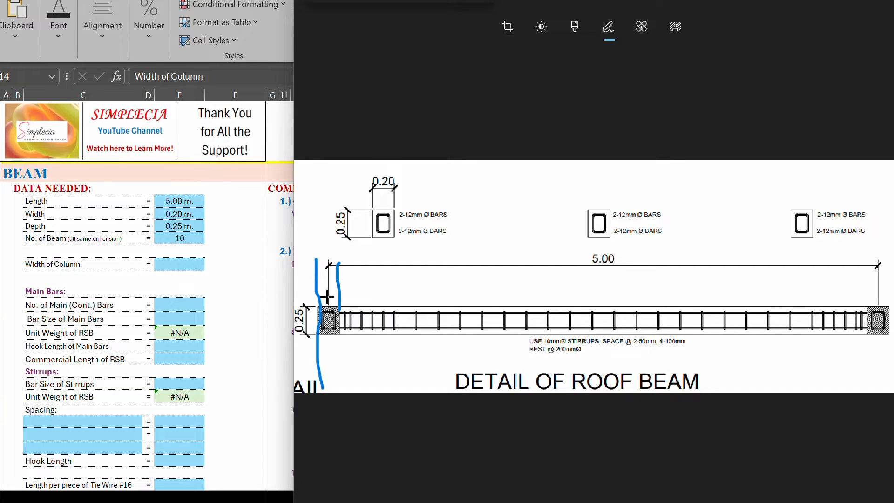
drag(314, 316, 322, 379)
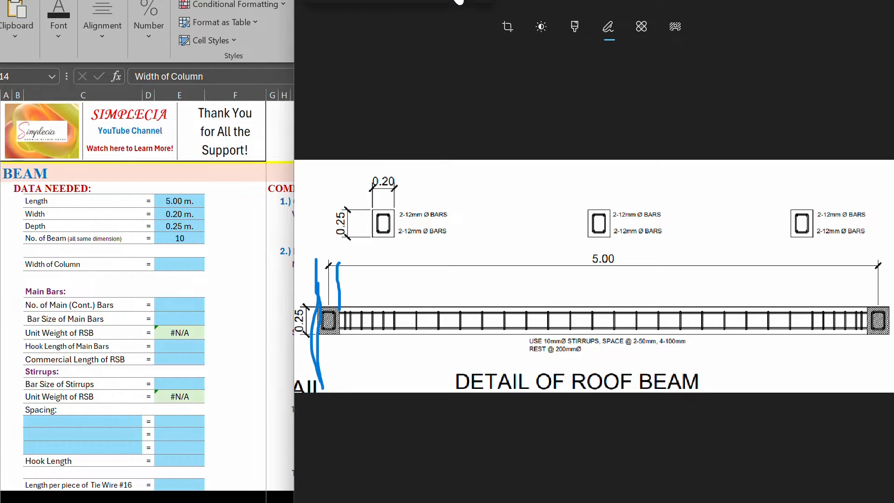
click(452, 0)
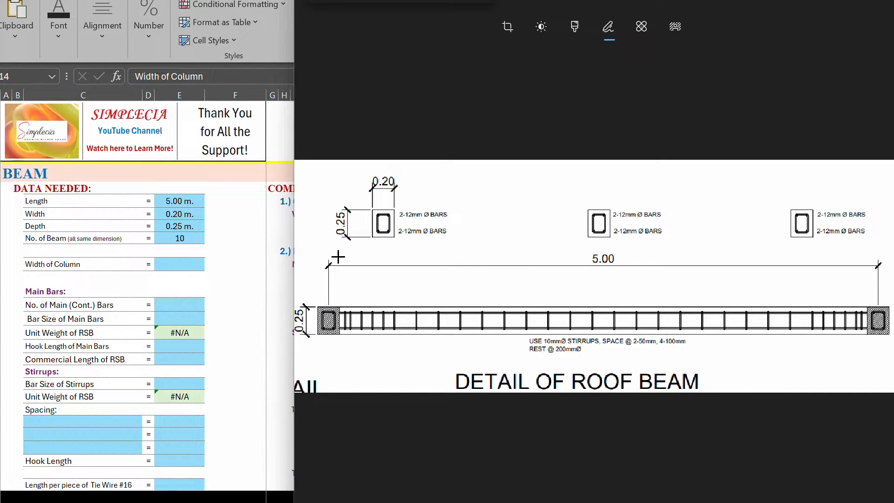
Step: Draw vertical pen lines along both faces of the columns at each end of the roof beam, redoing a misplaced one
drag(339, 253, 339, 368)
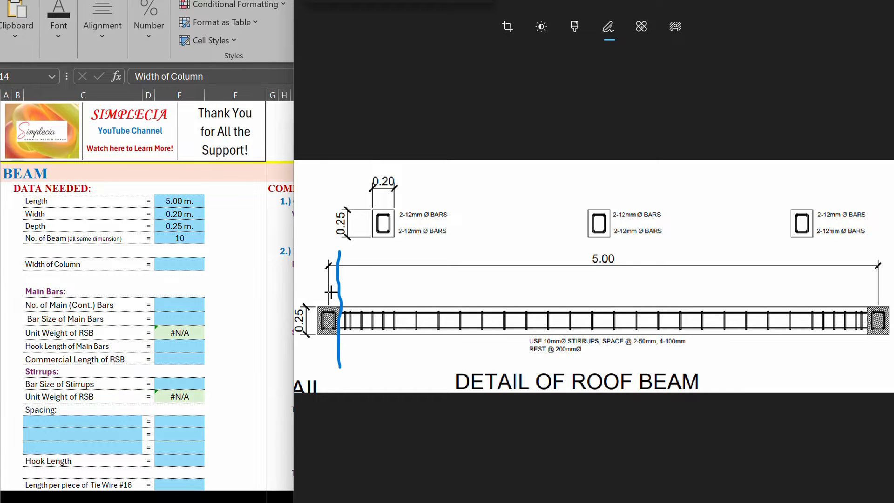
drag(313, 247, 317, 374)
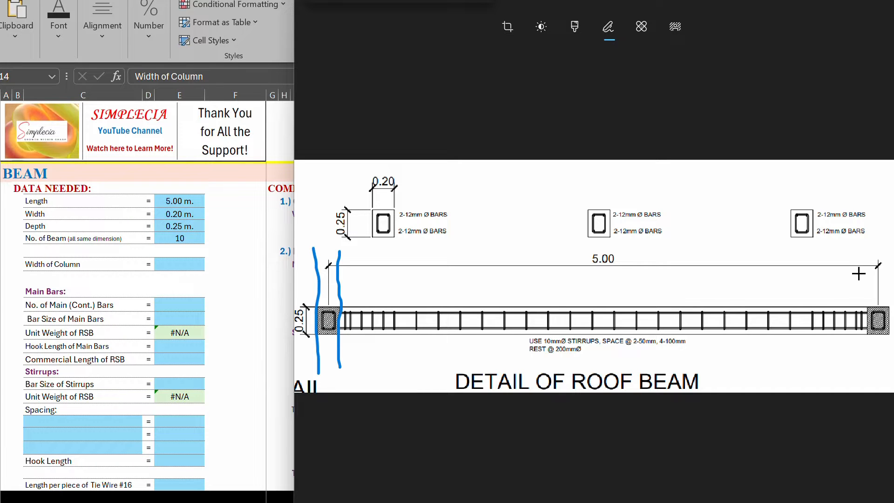
drag(865, 257, 867, 371)
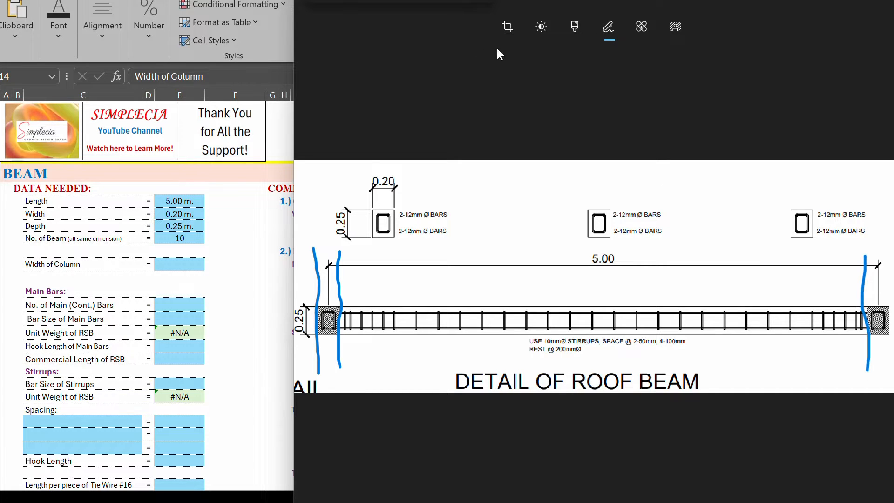
click(454, 1)
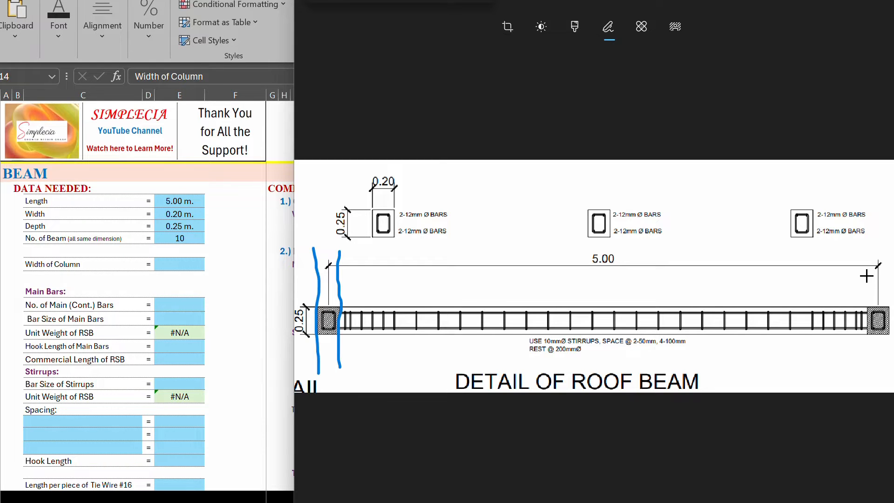
drag(867, 260, 870, 373)
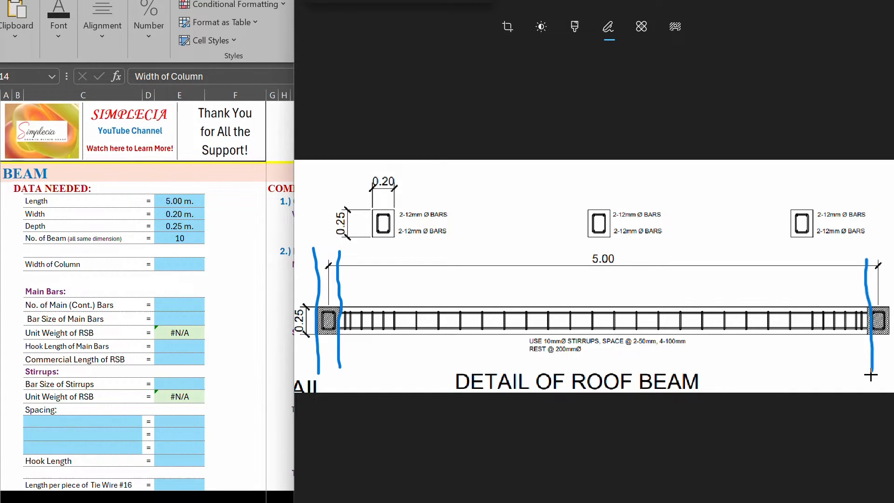
click(887, 258)
drag(888, 268, 890, 377)
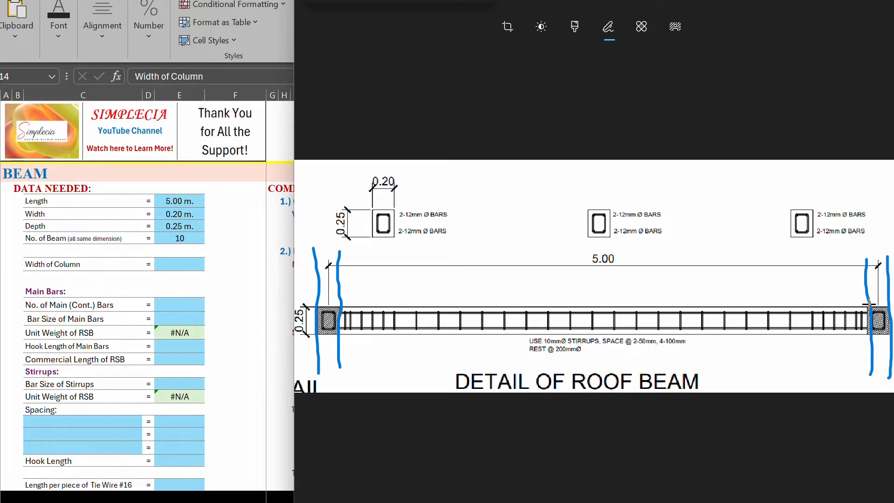
Step: Retrace the inner face line of the right column and mark the left column's width with a dimension stroke
drag(869, 308, 871, 350)
drag(340, 248, 332, 253)
mouse_move(307, 253)
mouse_down()
mouse_move(350, 256)
mouse_move(318, 252)
mouse_up()
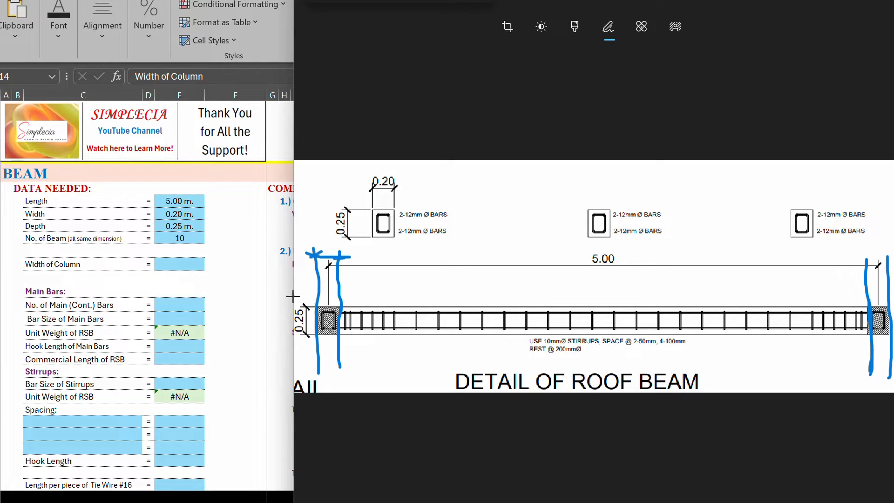
Step: Set the width of column to 0.20 m in the beam data
click(174, 264)
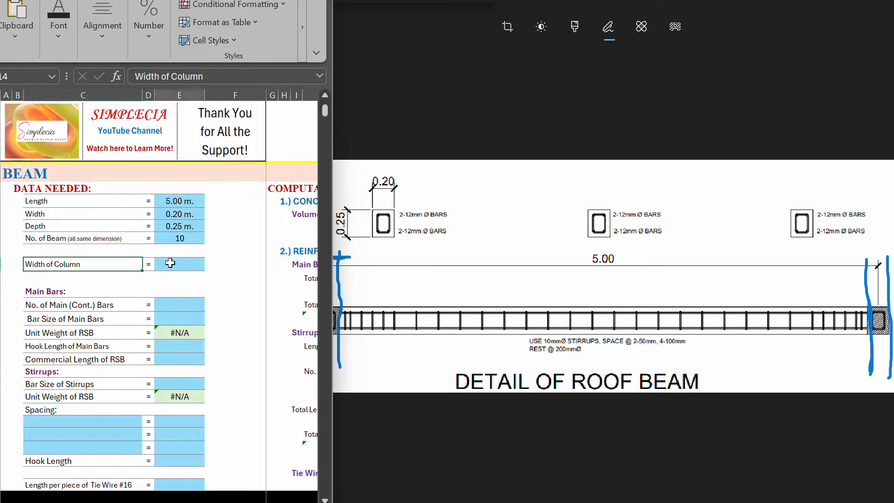
text(0.20)
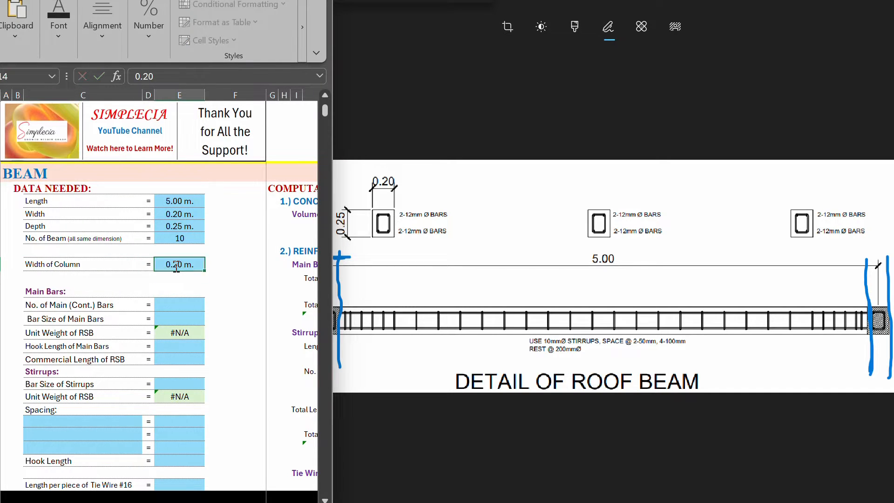
key(Return)
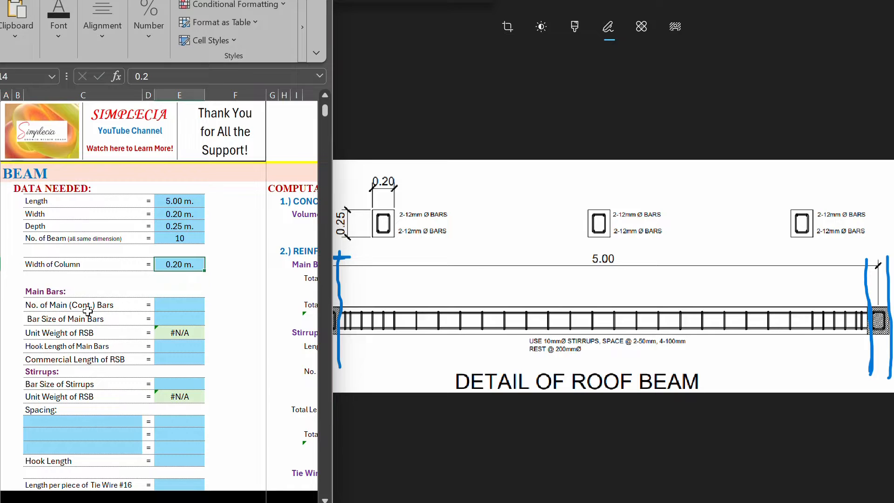
Step: Locate the number of main bars entry and underline both 2-12mm Ø bar notes beside the left cross-section
click(32, 295)
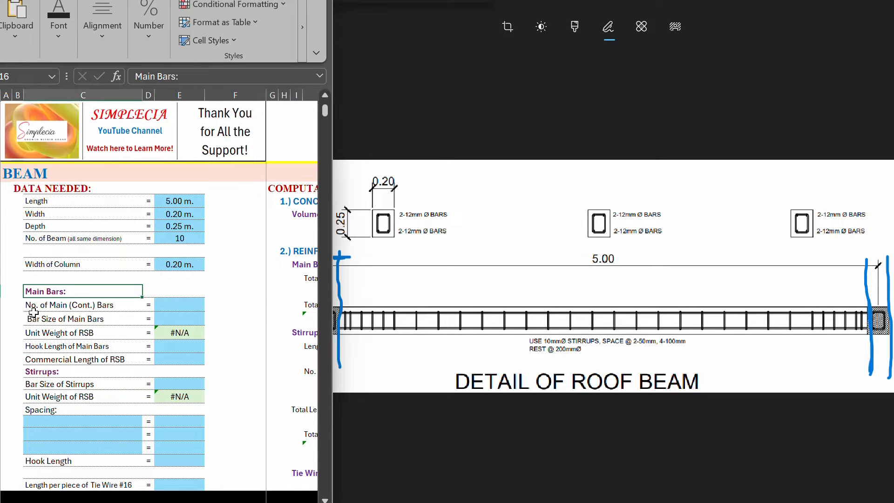
click(32, 308)
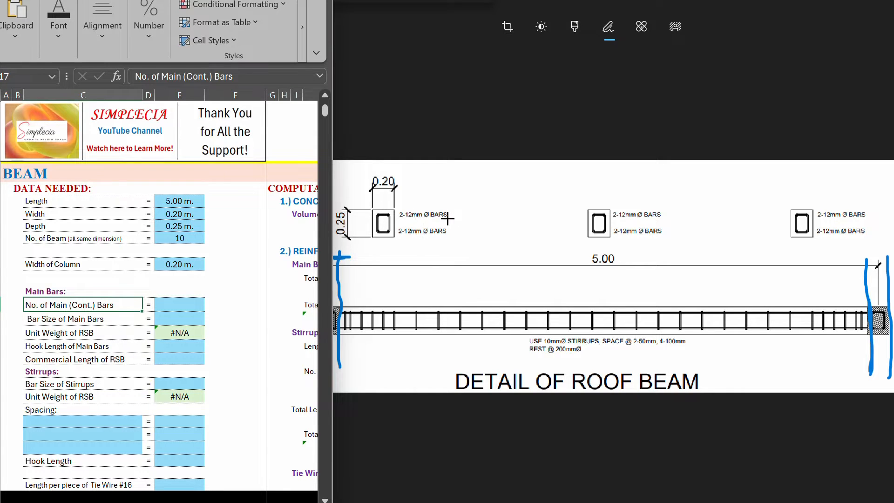
click(400, 219)
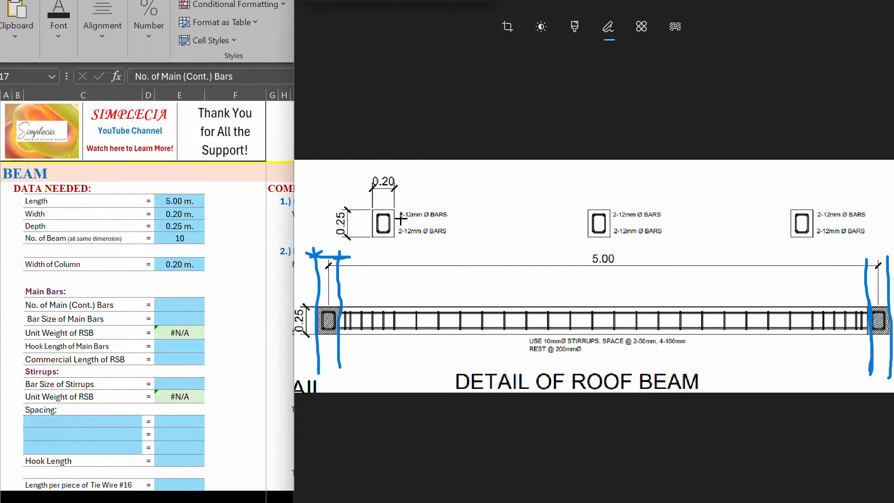
mouse_move(413, 220)
mouse_down()
mouse_move(441, 219)
mouse_move(412, 237)
mouse_move(446, 238)
mouse_up()
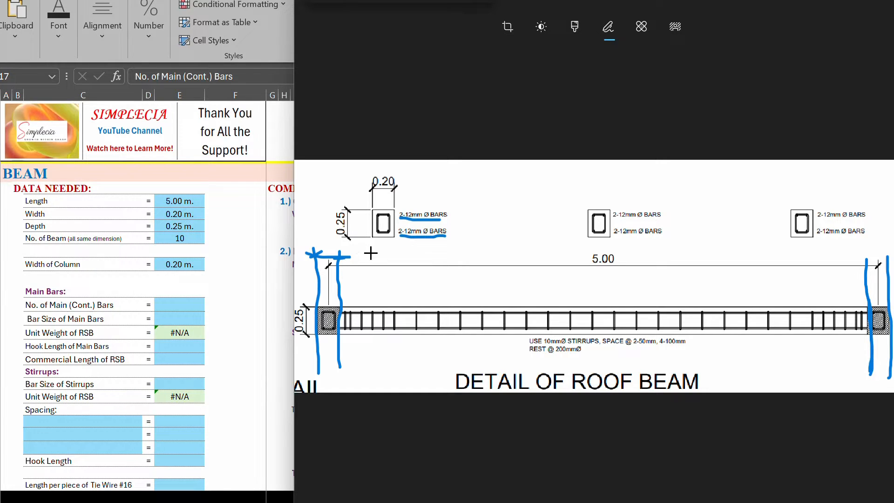
Step: Draw arrows from the three cross-sections to their places on the beam and dot its top and bottom bars
mouse_move(378, 244)
mouse_down()
mouse_move(348, 296)
mouse_move(364, 294)
mouse_up()
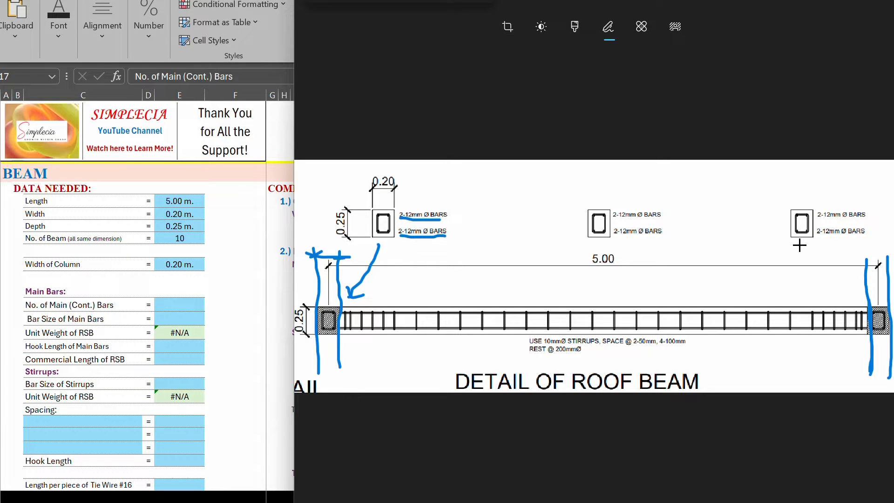
mouse_move(799, 247)
mouse_down()
mouse_move(859, 301)
mouse_move(855, 288)
mouse_up()
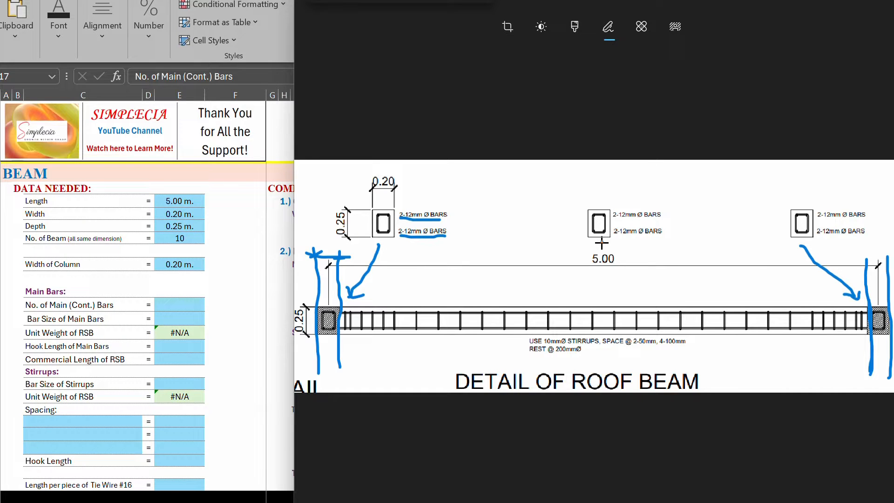
mouse_move(600, 244)
mouse_down()
mouse_move(599, 297)
mouse_move(608, 288)
mouse_up()
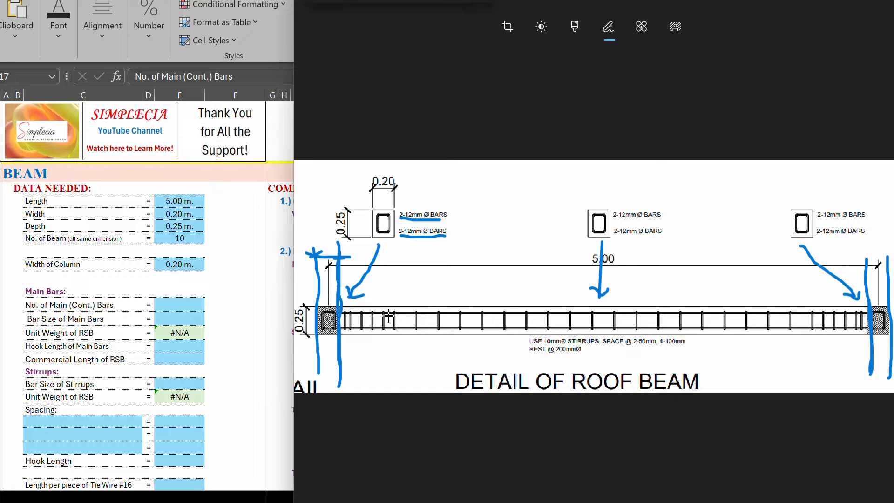
drag(404, 307, 405, 323)
key(ctrl+z)
click(405, 329)
Step: Set the number of main continuous bars to 4
click(117, 305)
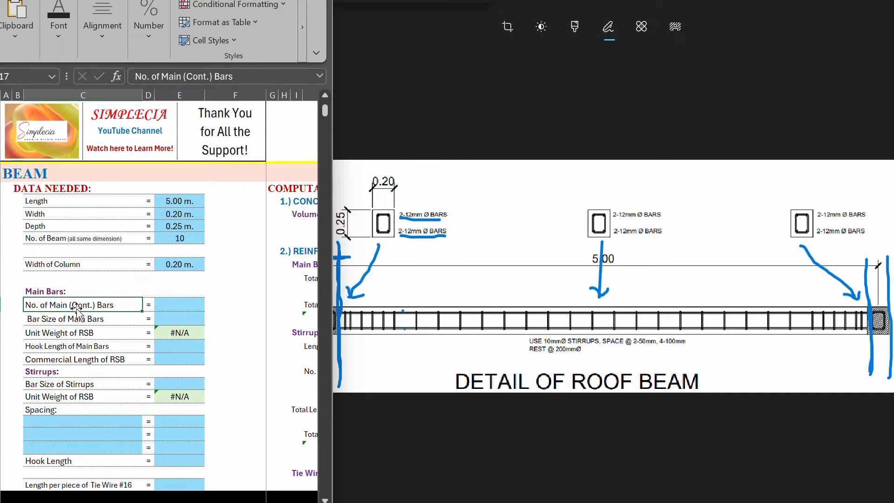
click(174, 305)
text(4)
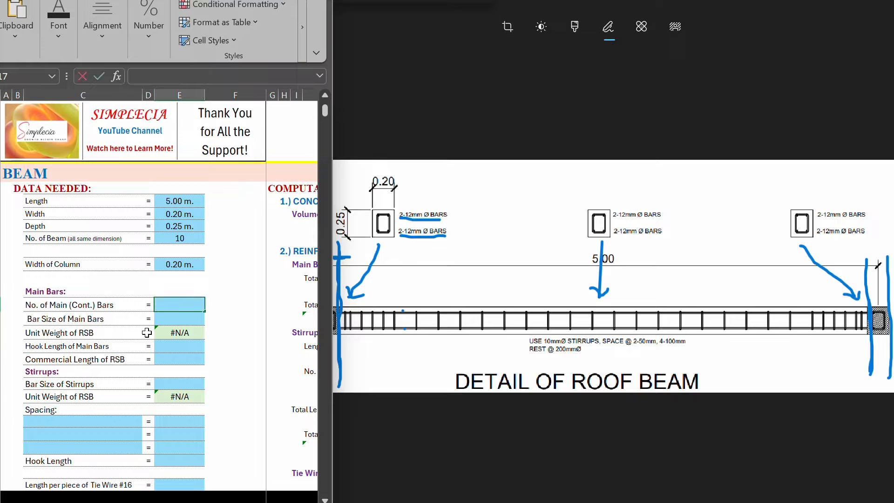
key(Return)
Step: Set the bar size of the main bars to 12 mm diameter, following the drawing's bar notes
click(46, 322)
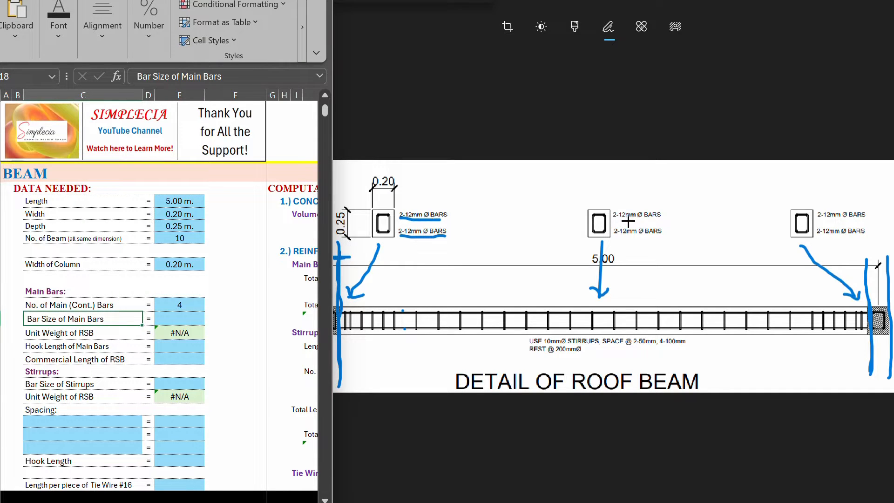
click(180, 319)
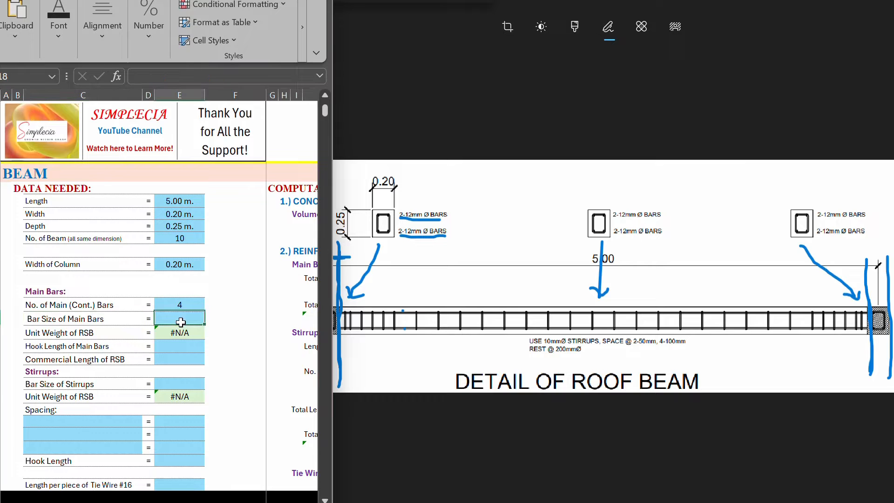
text(12)
key(Return)
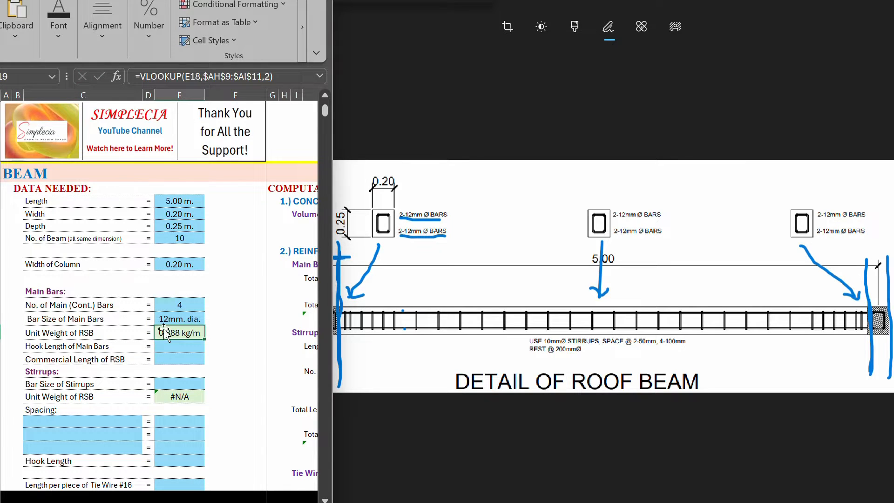
Step: Examine the lookup formula behind the main bars' unit weight of RSB and its link to the bar size
click(171, 318)
click(54, 324)
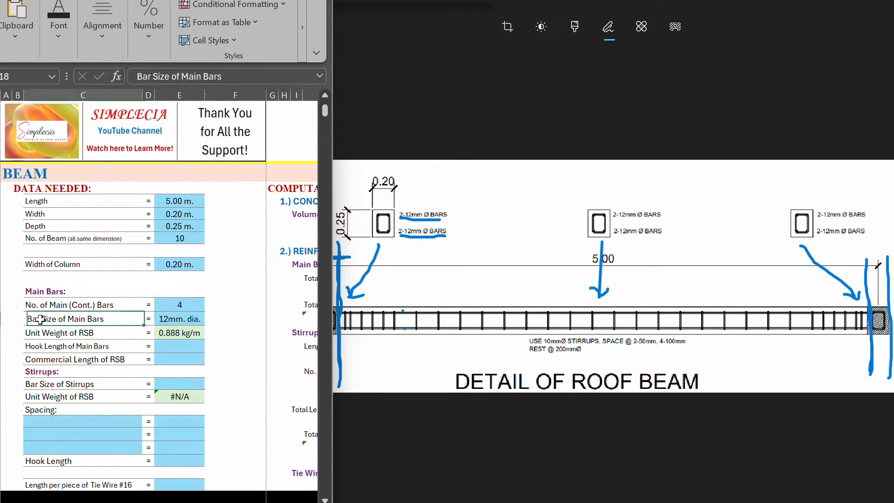
double_click(179, 331)
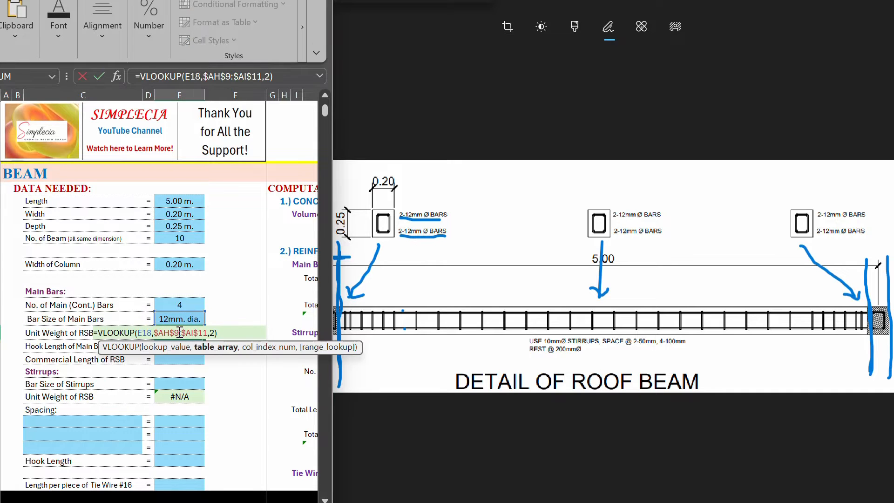
key(Escape)
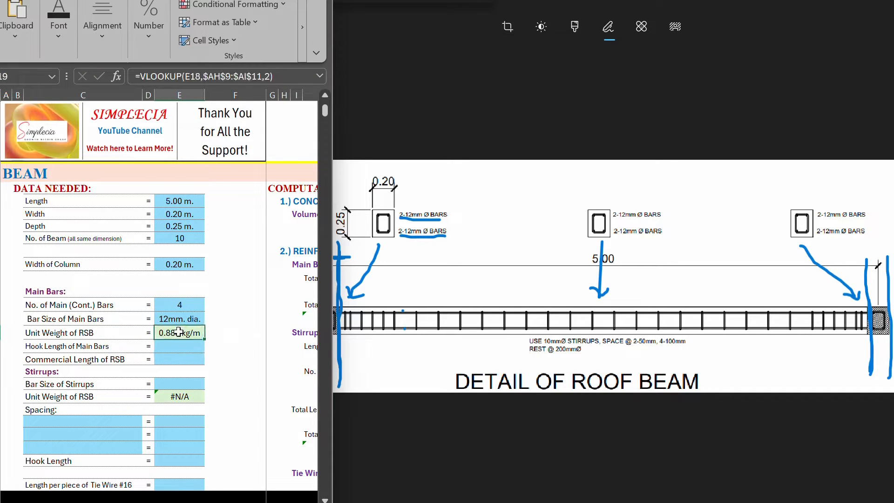
click(40, 333)
click(192, 329)
click(179, 316)
click(165, 333)
Step: Locate the main bar hook length entry and trace the top main bar from column to column with hooked ends
click(38, 347)
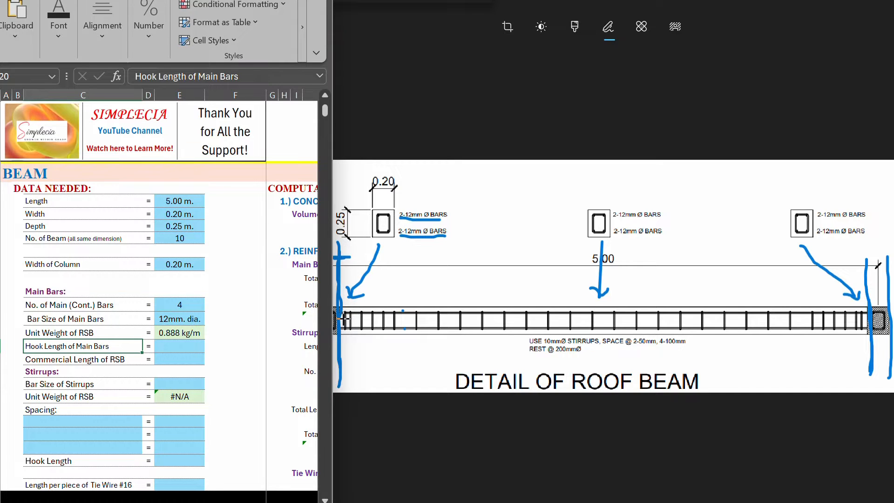
click(343, 318)
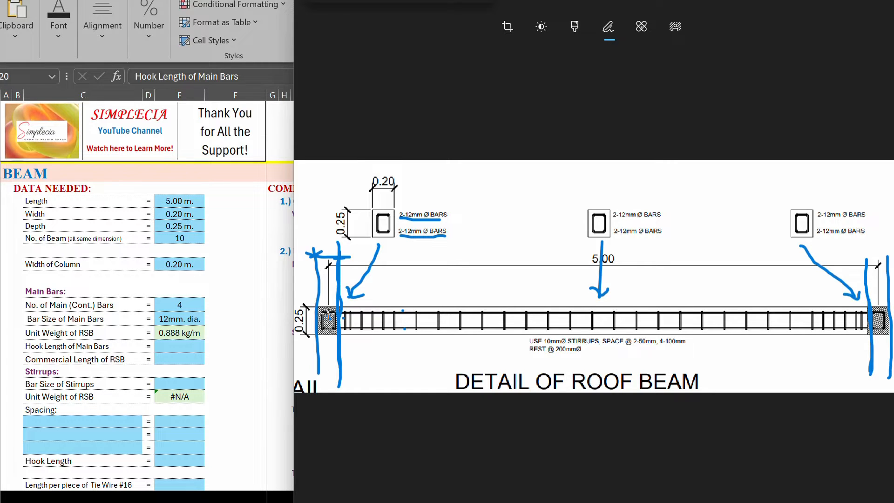
mouse_move(330, 308)
mouse_down()
mouse_move(884, 313)
mouse_move(875, 323)
mouse_up()
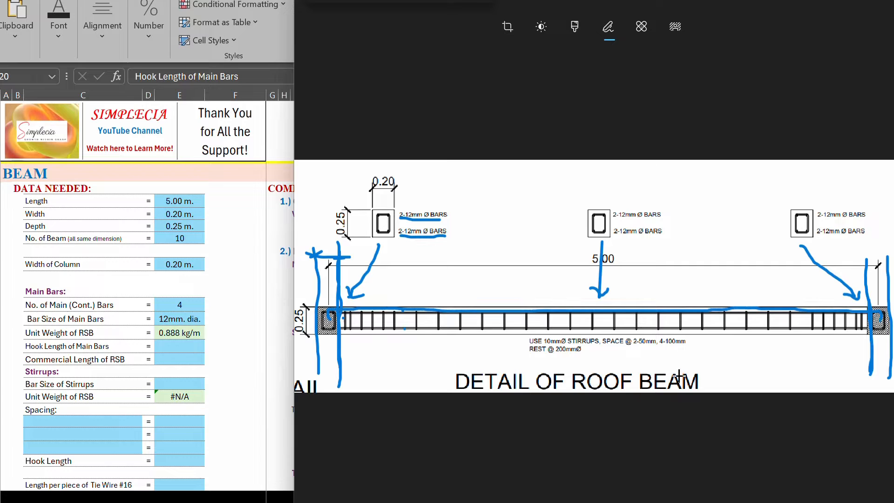
Step: Set the hook length of the main bars to 0.15 m
click(33, 352)
click(180, 347)
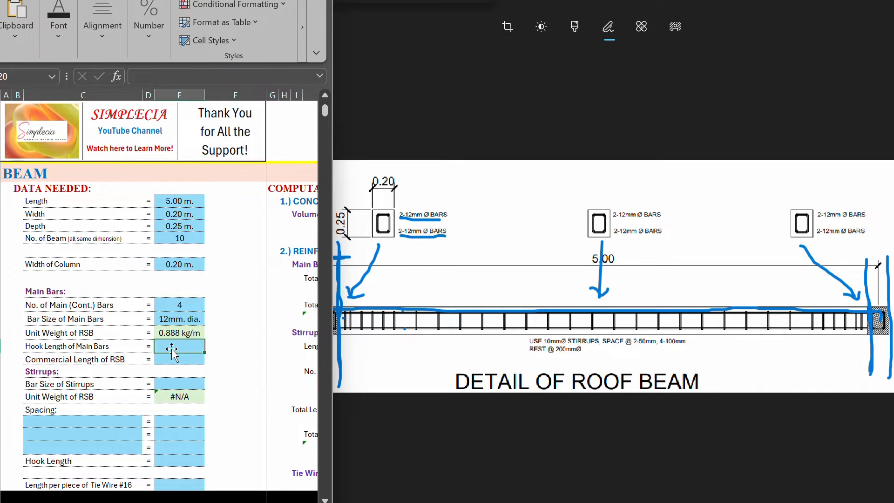
text(.15)
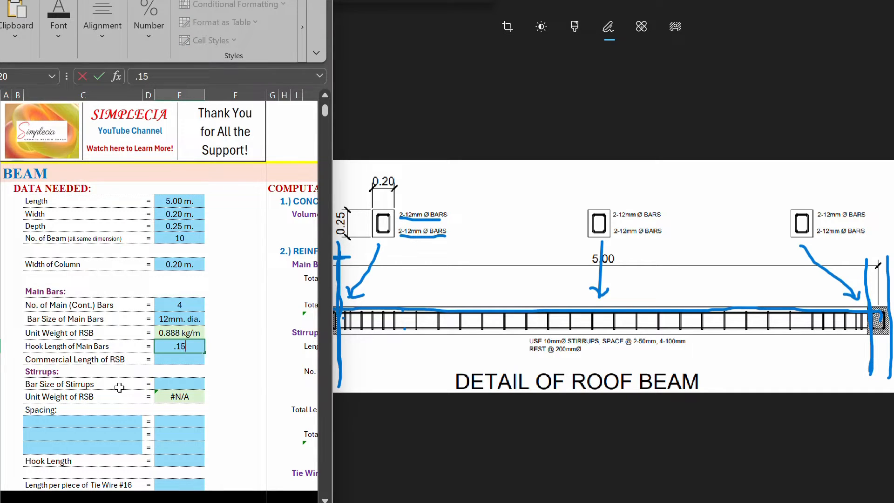
key(Return)
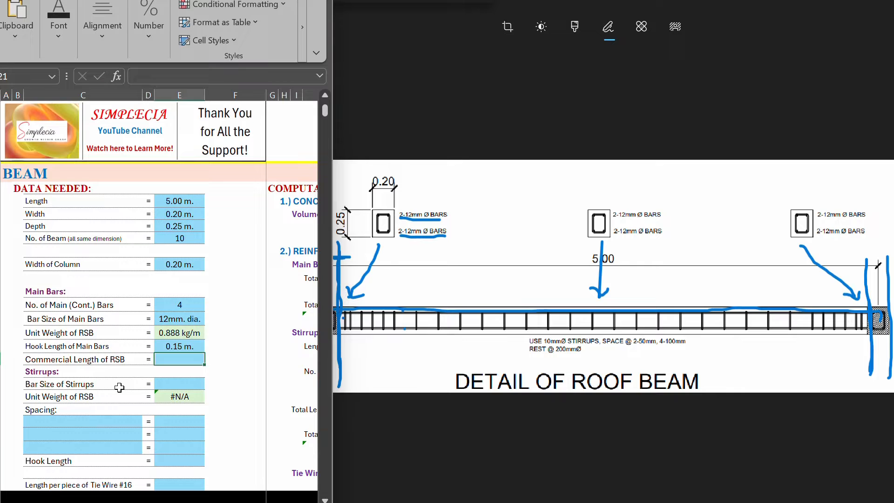
Step: Set the commercial length of RSB for the main bars to 6.00 m per piece
click(34, 361)
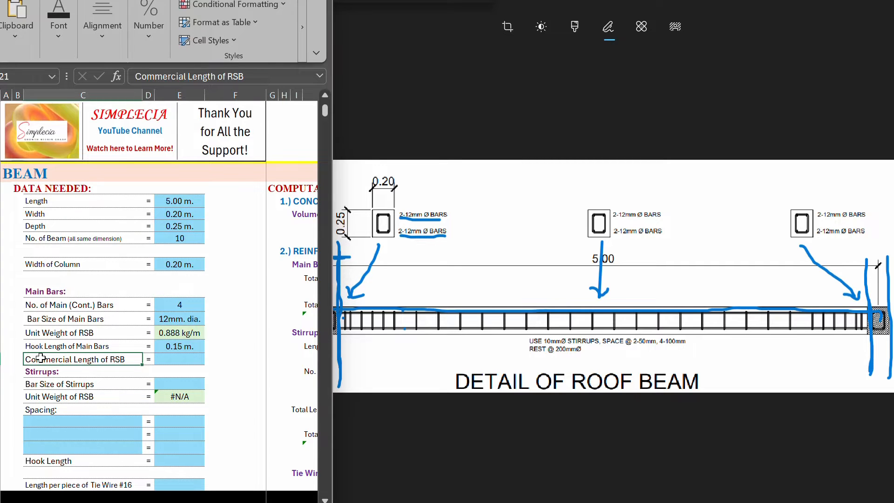
key(Right)
key(Right)
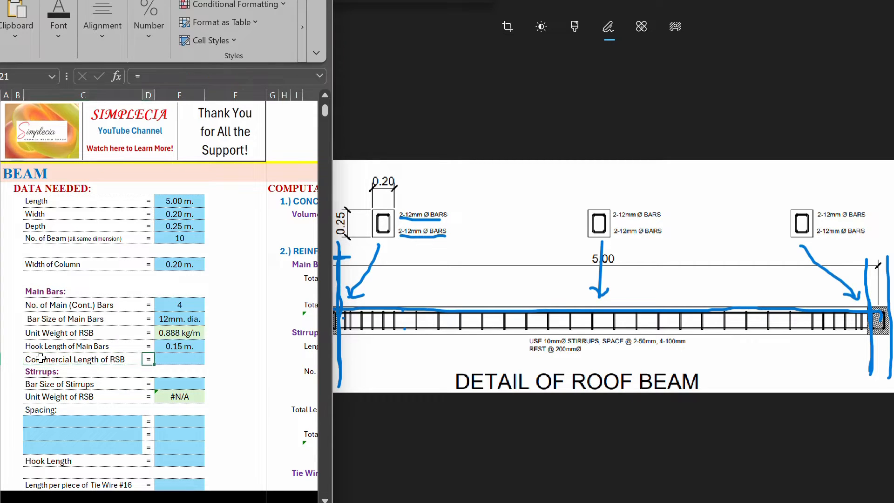
text(6)
key(Return)
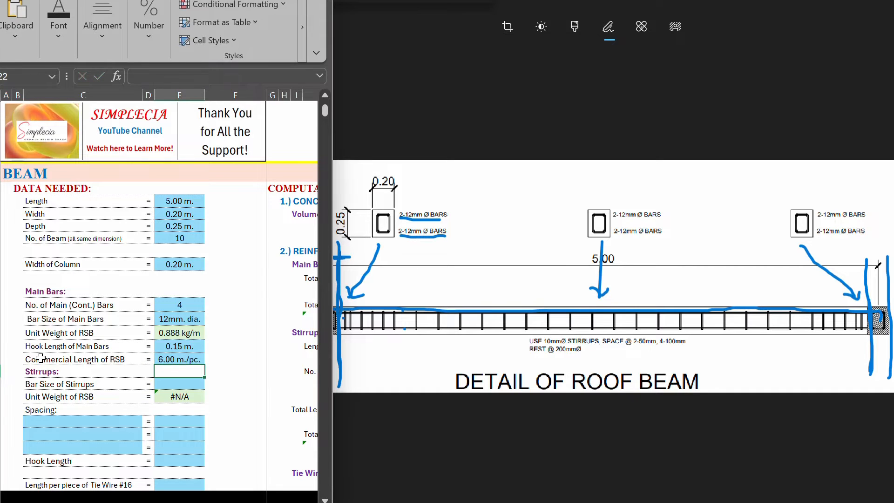
click(41, 358)
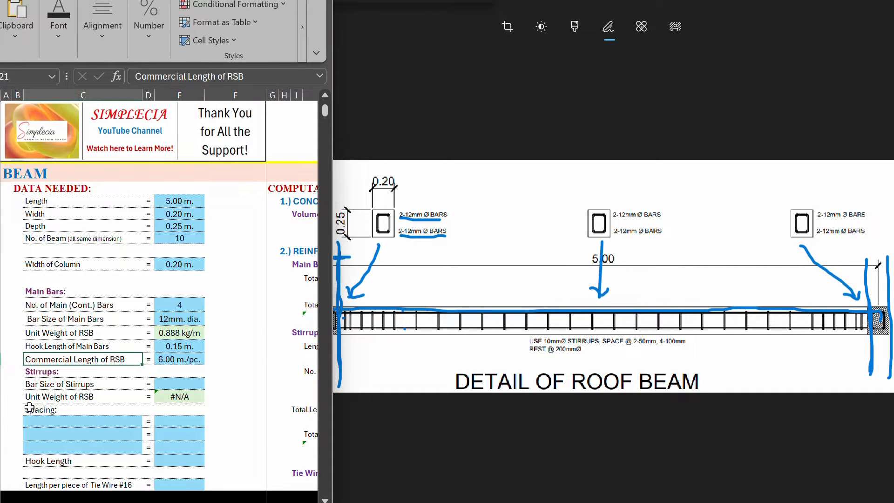
Step: Locate the stirrup bar size entry and trace several closely spaced stirrups near the beam's first column on the drawing
key(Right)
key(Right)
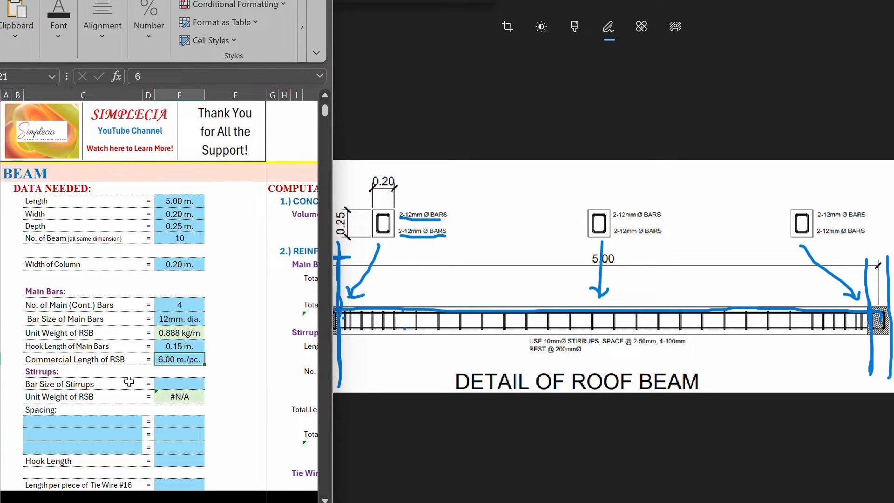
click(49, 371)
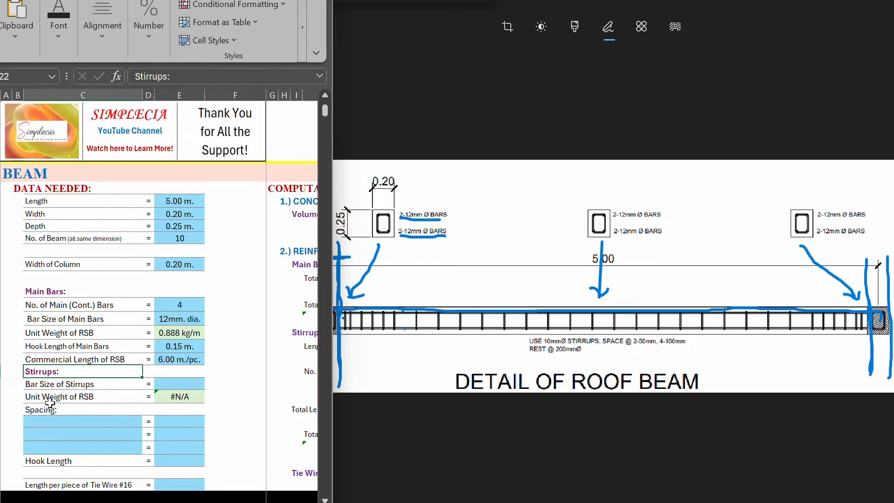
click(34, 386)
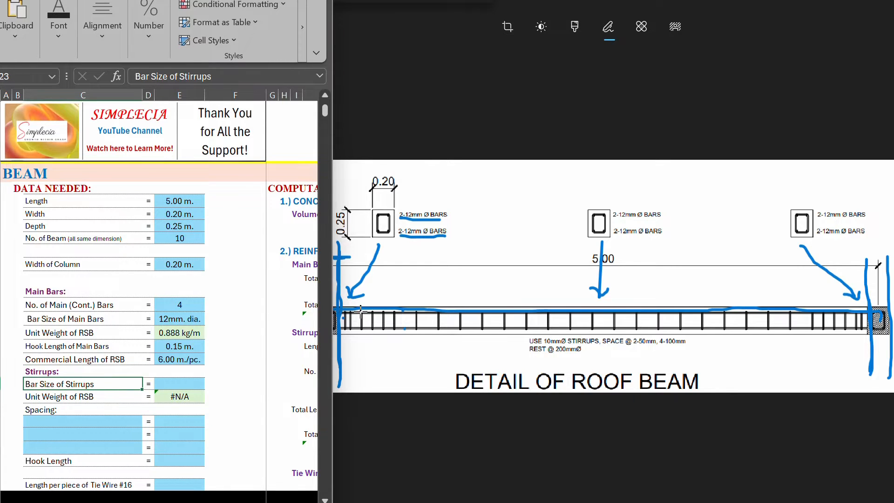
mouse_move(360, 311)
mouse_down()
mouse_move(362, 326)
mouse_move(395, 326)
mouse_up()
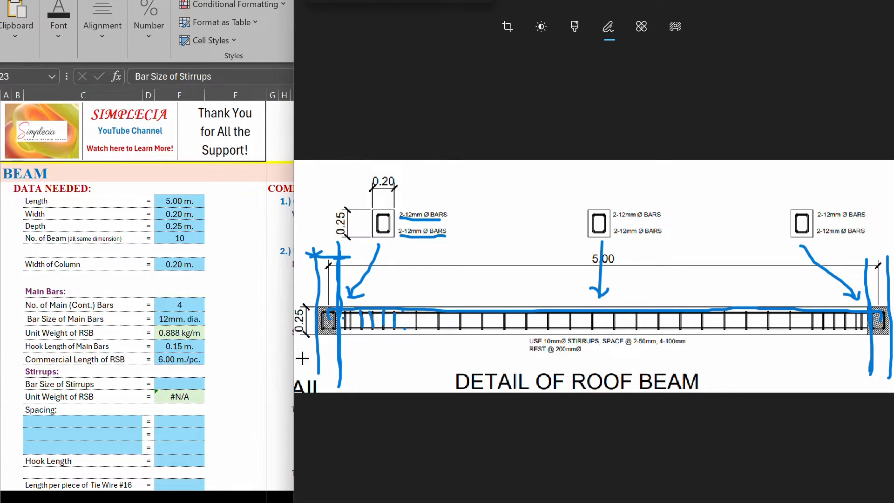
Step: Read the bar diameter in the drawing's stirrup note and set the bar size of stirrups to 10 mm diameter
click(34, 386)
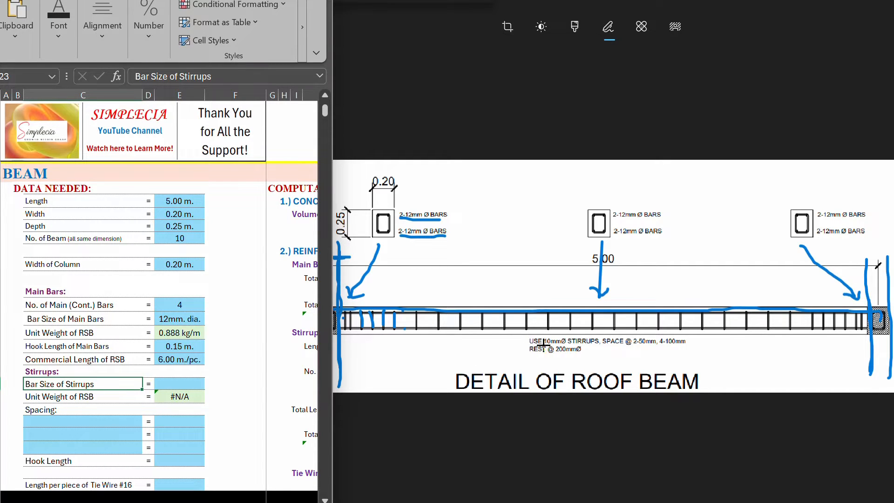
drag(543, 345, 568, 346)
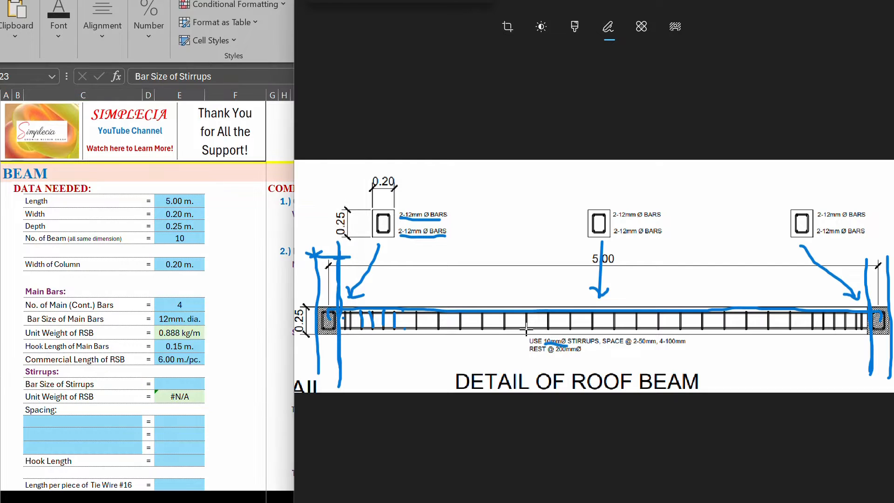
key(ctrl+z)
click(180, 382)
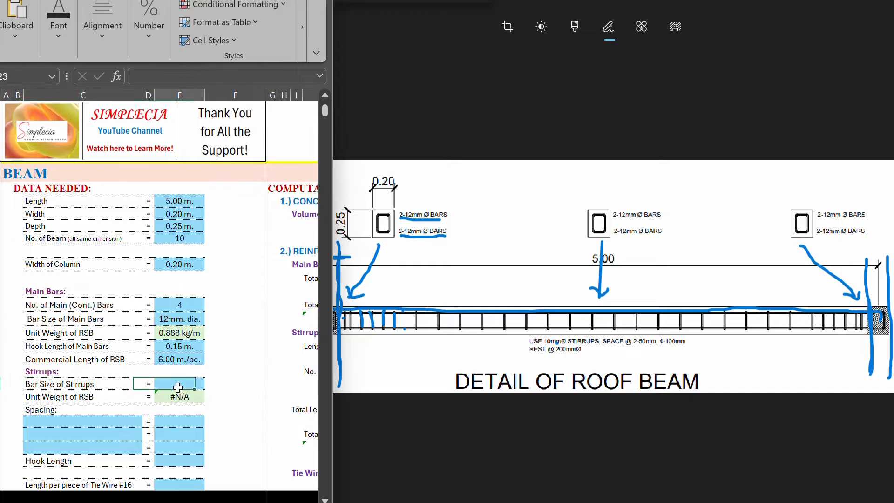
text(10)
click(168, 394)
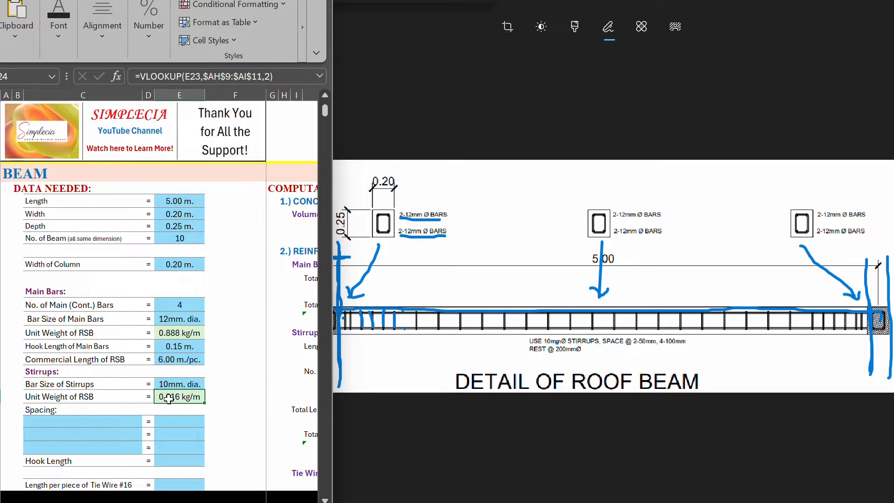
Step: Underline the stirrup spacing note "SPACE @ 2-50mm, 4-100mm" on the drawing, emphasising the 50 mm value
click(40, 407)
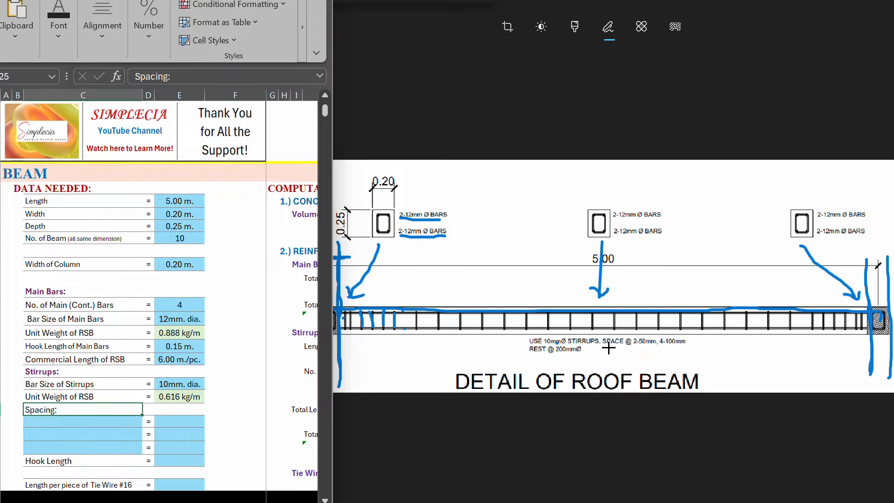
drag(608, 346, 683, 348)
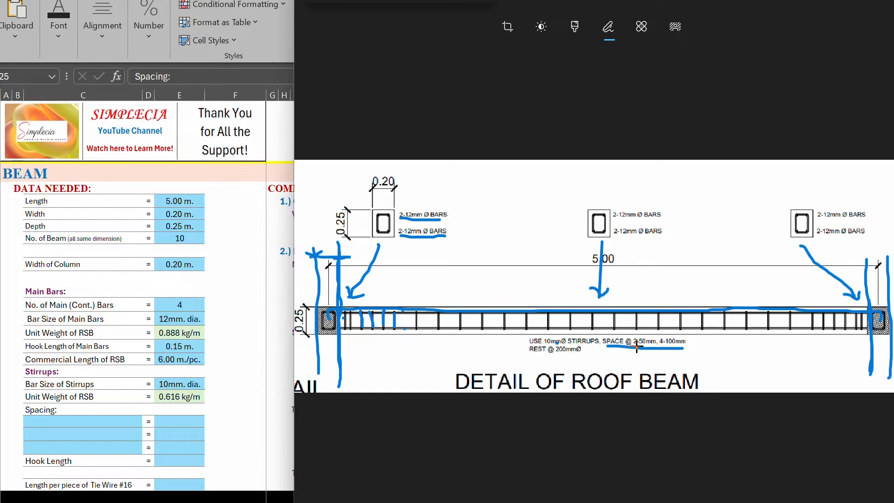
drag(641, 346, 655, 352)
Step: Enter the first stirrup spacing as 50 mm with a quantity of 2
click(77, 427)
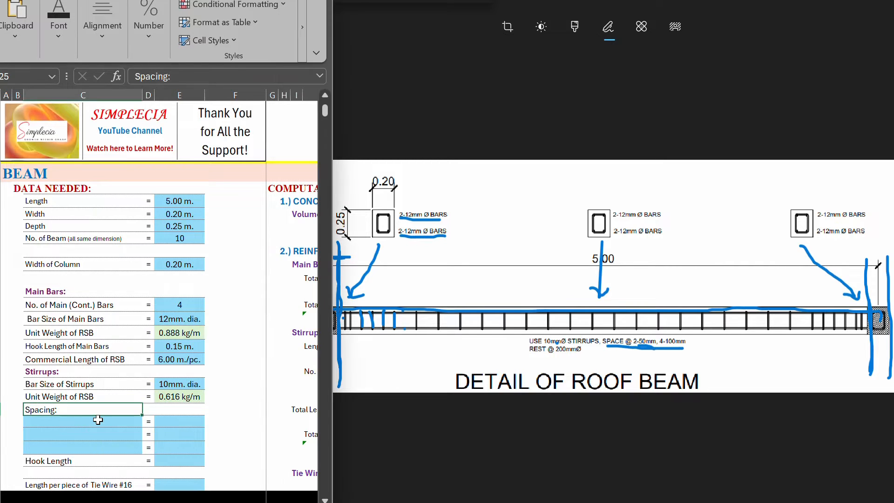
click(98, 422)
text(50)
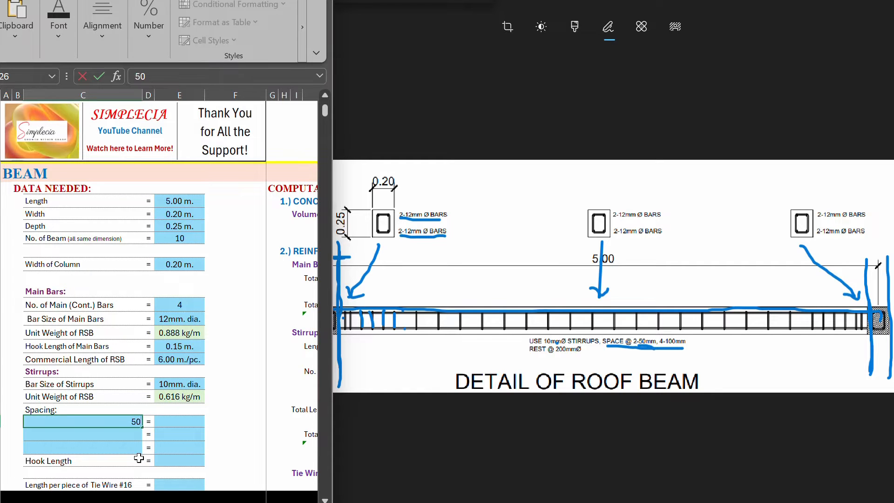
key(Tab)
text(2)
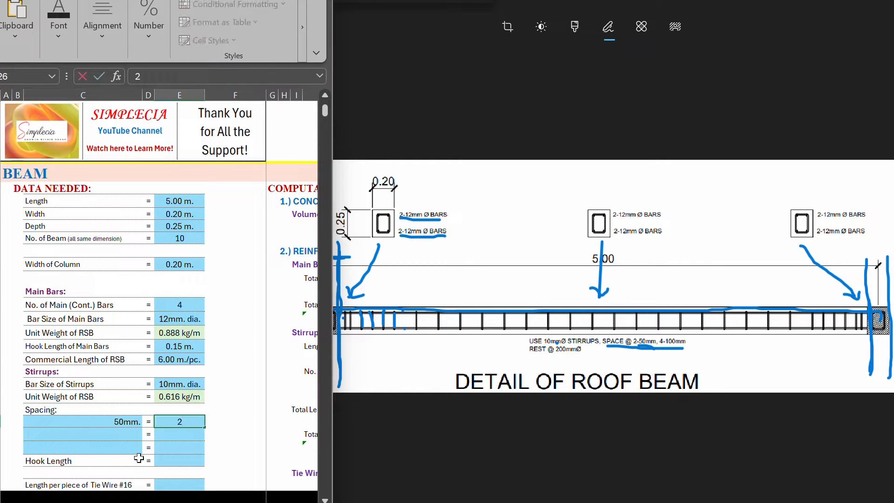
key(Return)
key(Up)
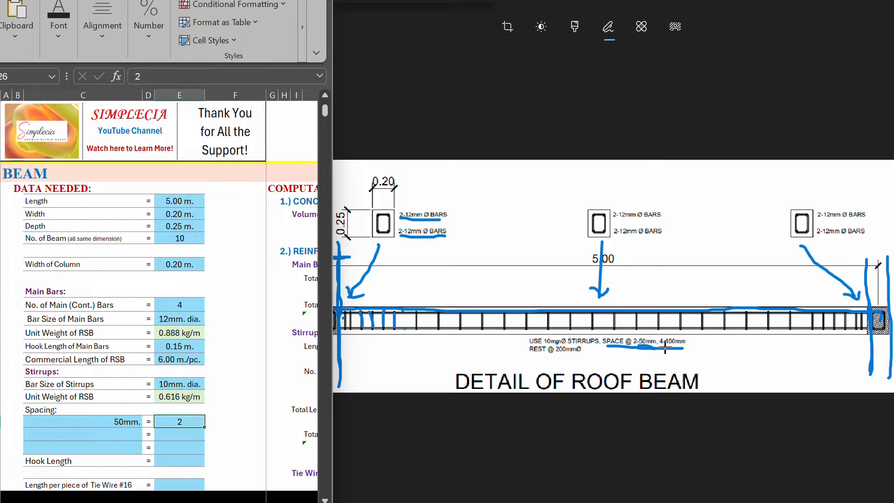
Step: Underline 4-100mm in the drawing's spacing note and enter the second stirrup spacing as 100 mm with a quantity of 4
drag(663, 347, 683, 348)
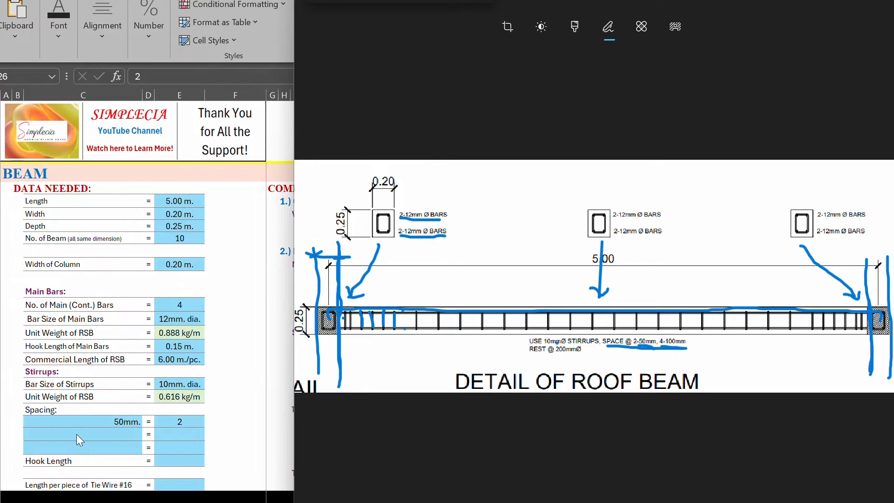
click(114, 431)
text(100)
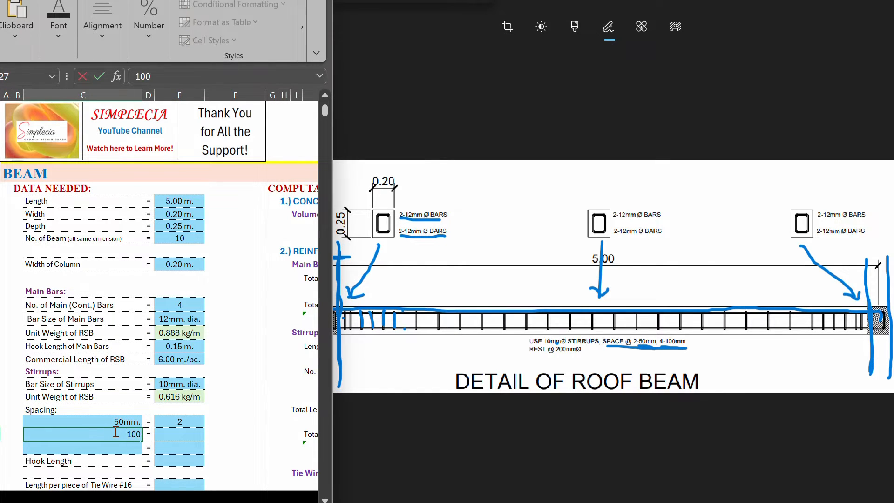
click(183, 437)
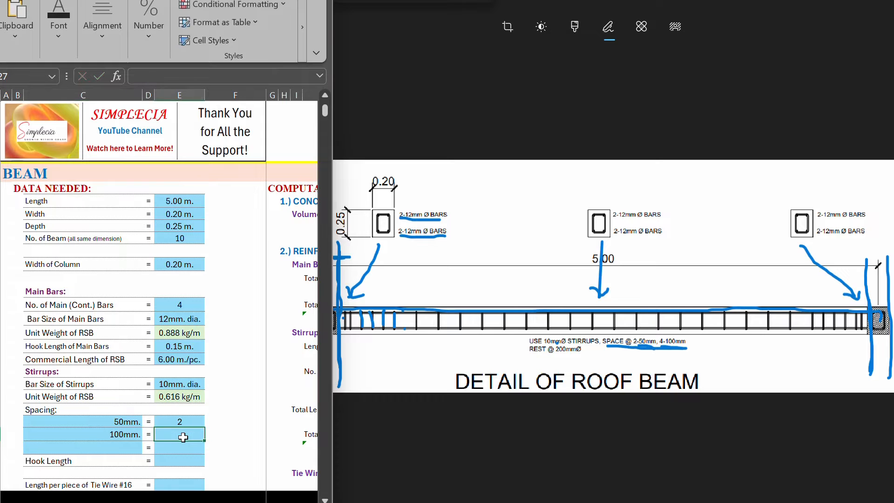
text(4)
key(Return)
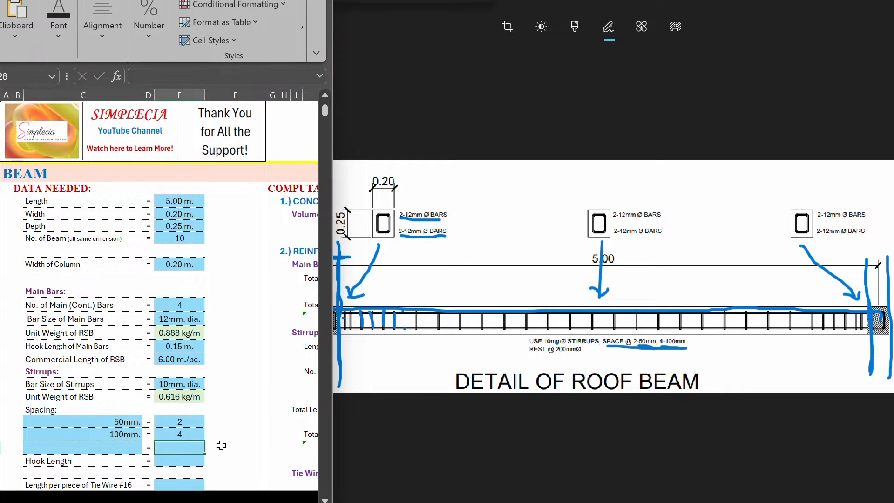
Step: Underline "REST @ 200mm" on the drawing and enter the third stirrup spacing as 200 mm with the quantity "rest"
drag(530, 352, 584, 357)
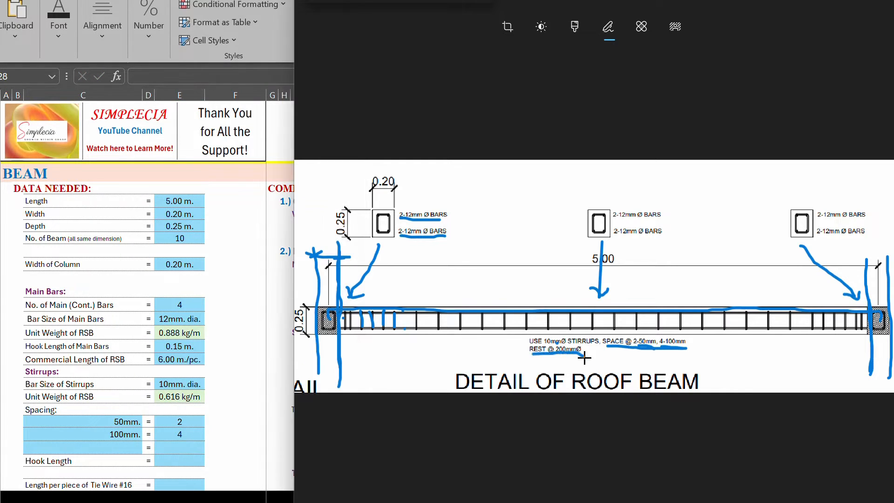
click(118, 450)
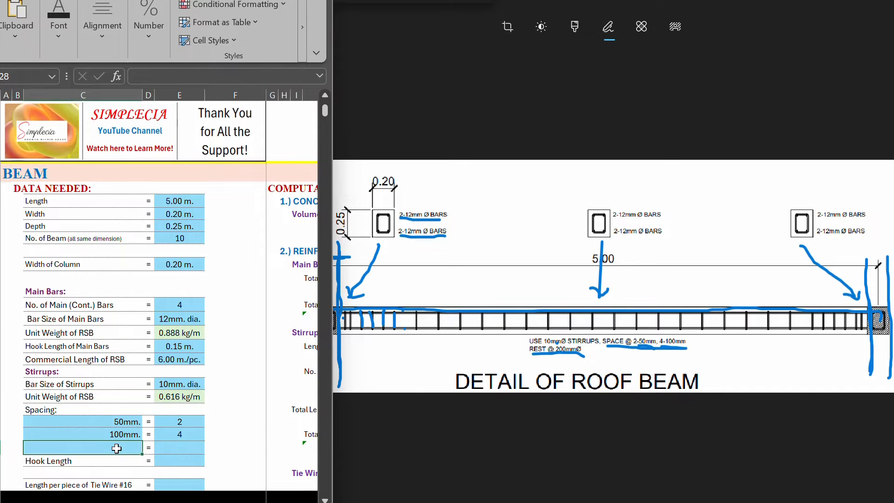
text(20)
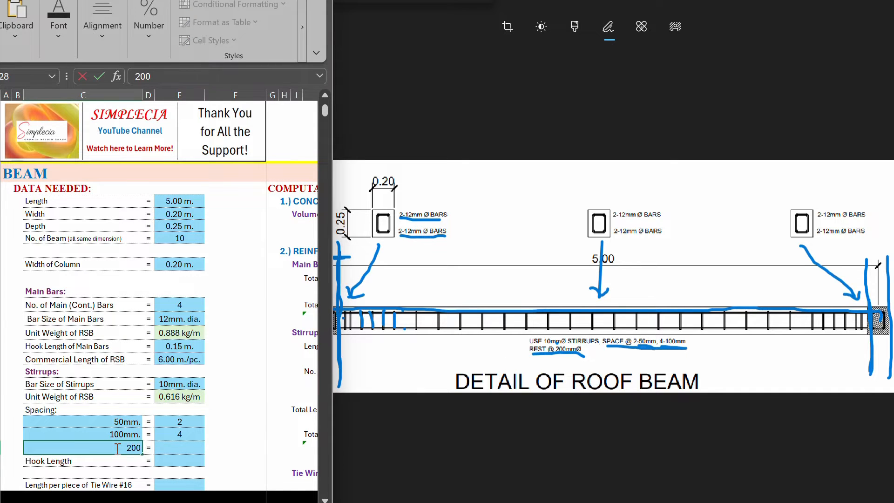
text(0)
key(Return)
click(178, 449)
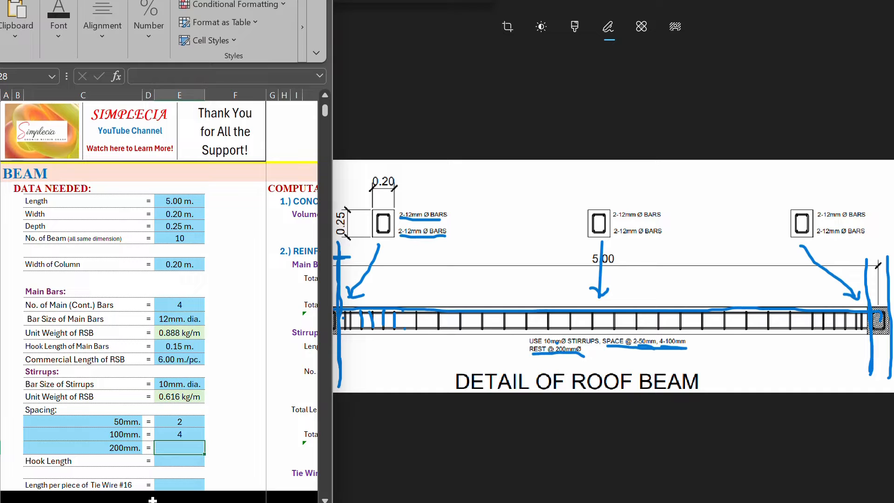
text(rest)
Step: Sketch a closed stirrup with hooked ends in the drawing's blank area and label it "rsb" with a leader line
click(179, 463)
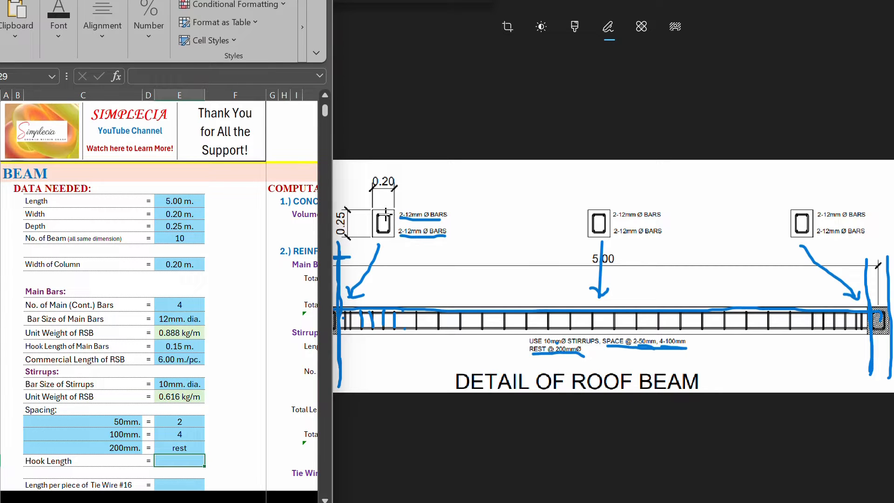
click(496, 193)
mouse_move(504, 202)
mouse_down()
mouse_move(498, 193)
mouse_move(497, 226)
mouse_move(524, 230)
mouse_move(525, 187)
mouse_move(496, 191)
mouse_move(502, 209)
mouse_up()
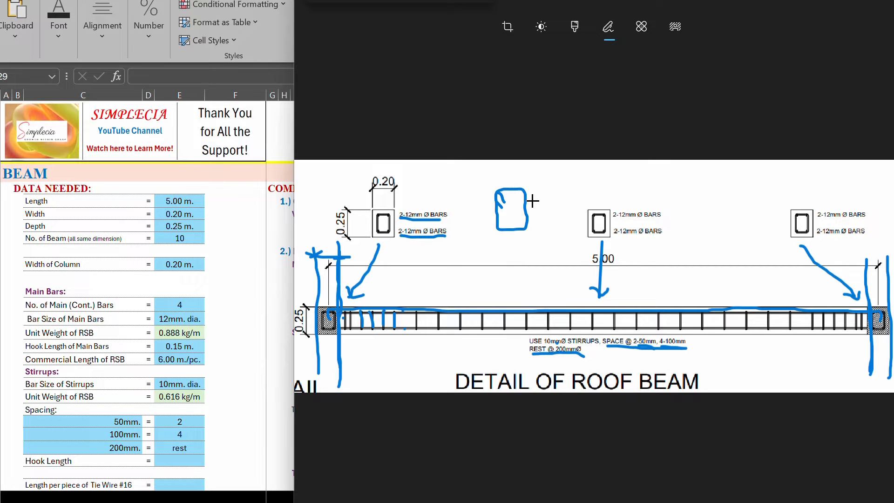
mouse_move(531, 200)
mouse_down()
mouse_move(597, 178)
mouse_move(595, 185)
mouse_move(619, 180)
mouse_move(614, 185)
mouse_up()
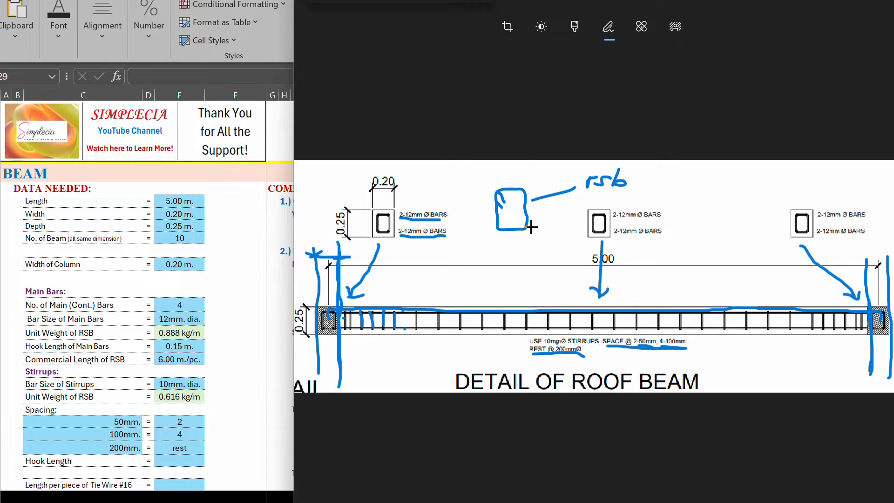
Step: Set the hook length of the stirrups to 0.063 m
click(28, 465)
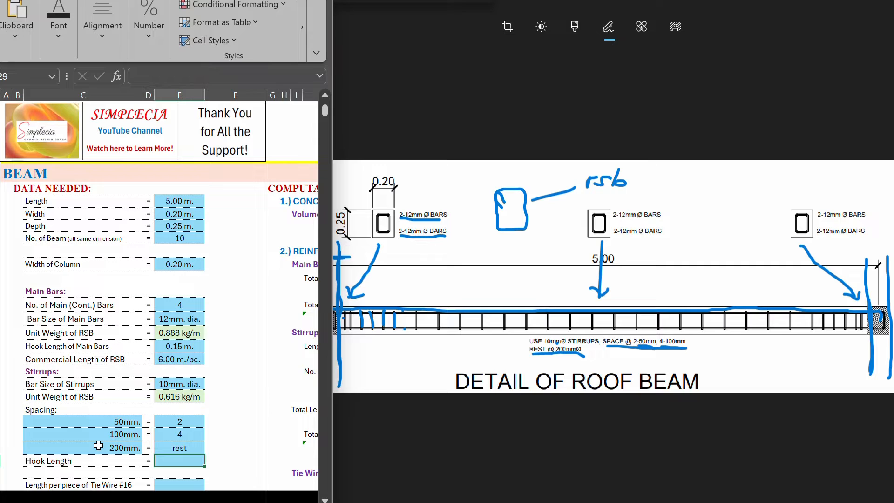
text(=)
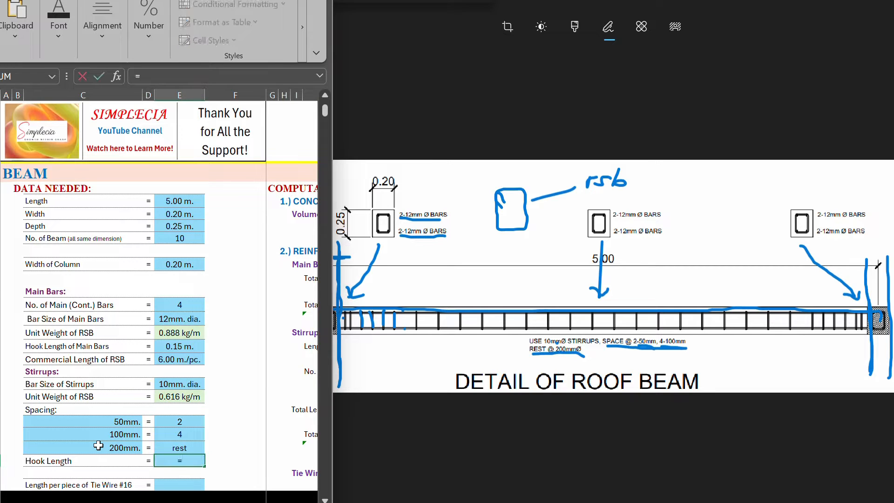
text(63/1000)
key(Return)
key(Up)
text(.063)
key(Return)
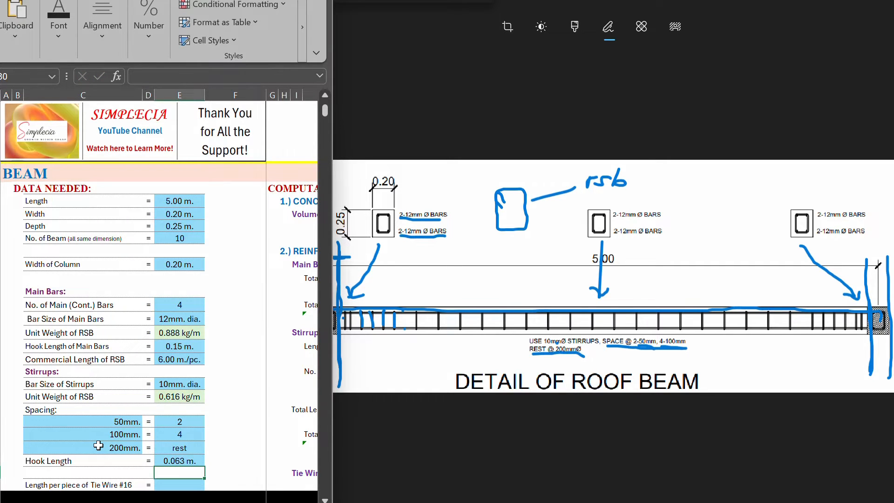
Step: Locate the entry for length per piece of Tie Wire #16 and sketch a folded tie wire below the beam
key(Down)
key(Left)
key(Left)
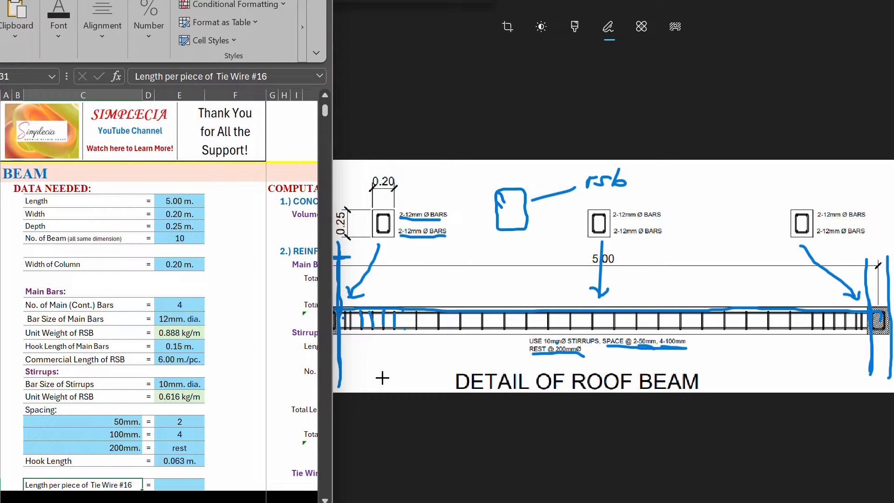
mouse_move(382, 377)
mouse_down()
mouse_move(393, 344)
mouse_move(388, 379)
mouse_up()
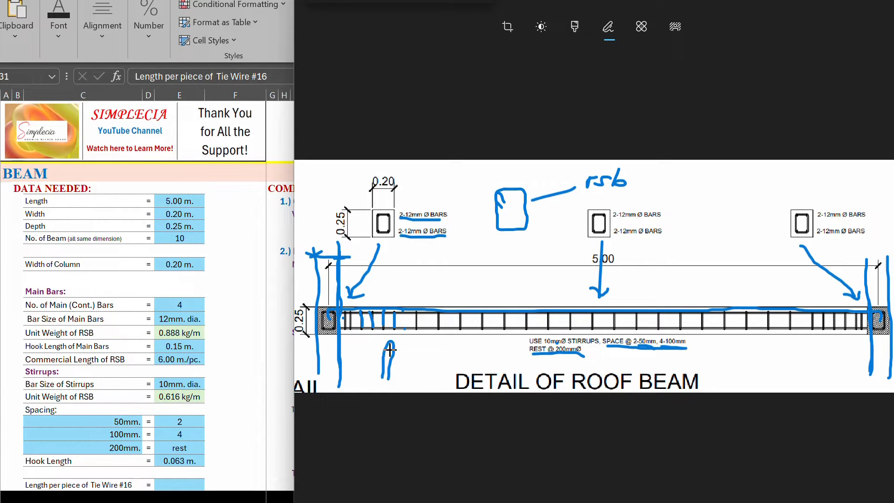
click(41, 484)
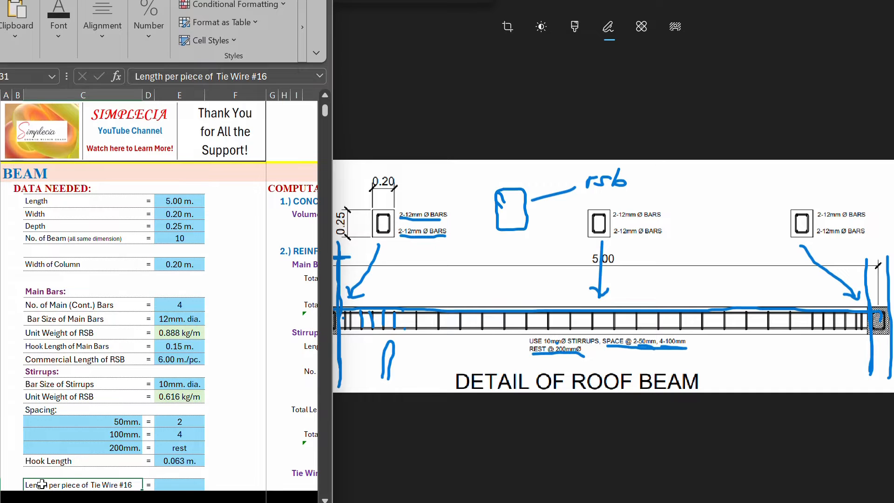
Step: Set the length per piece of Tie Wire #16 to 0.30 m
click(170, 486)
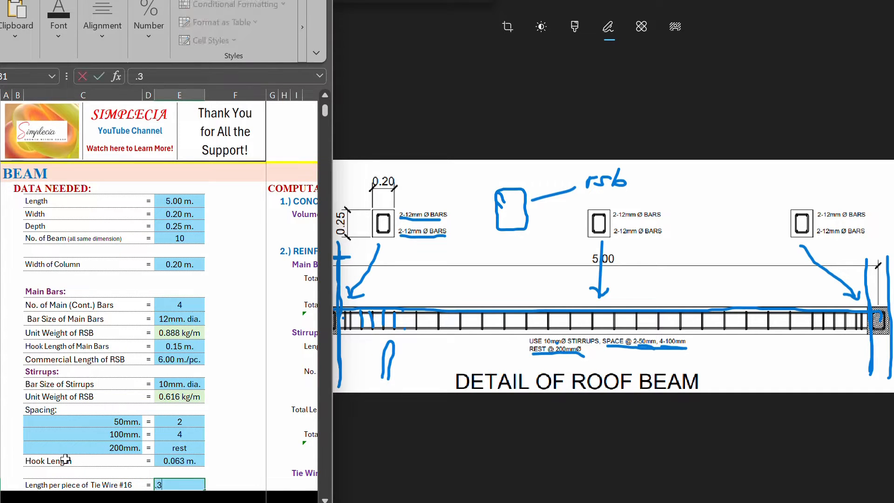
text(0.3)
key(Return)
click(199, 480)
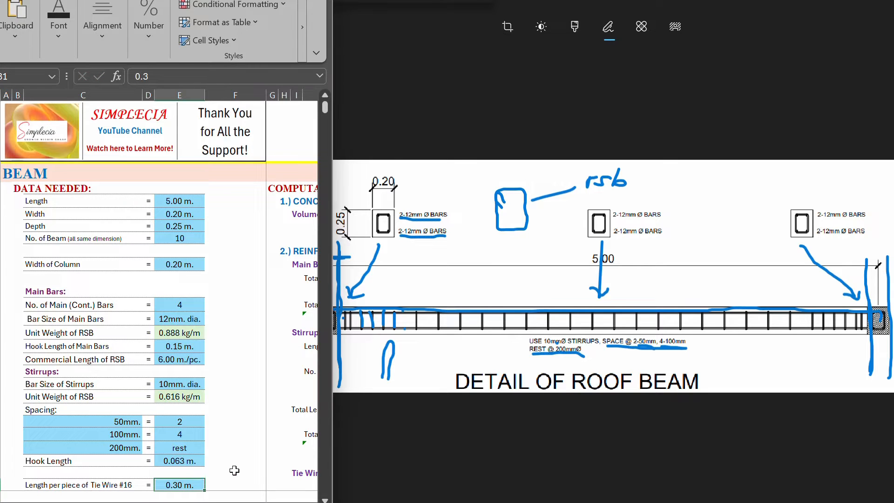
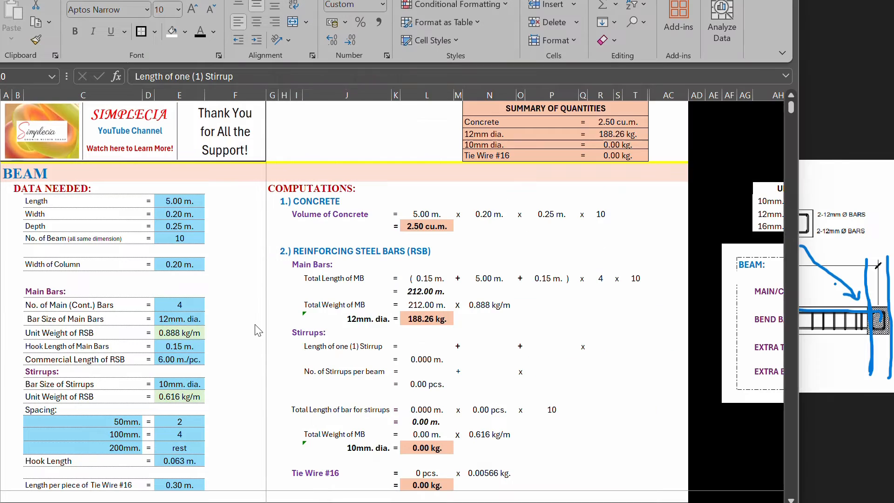
Step: Link the first term of the length of one stirrup to the stirrup hook length with =E29
click(265, 336)
click(423, 349)
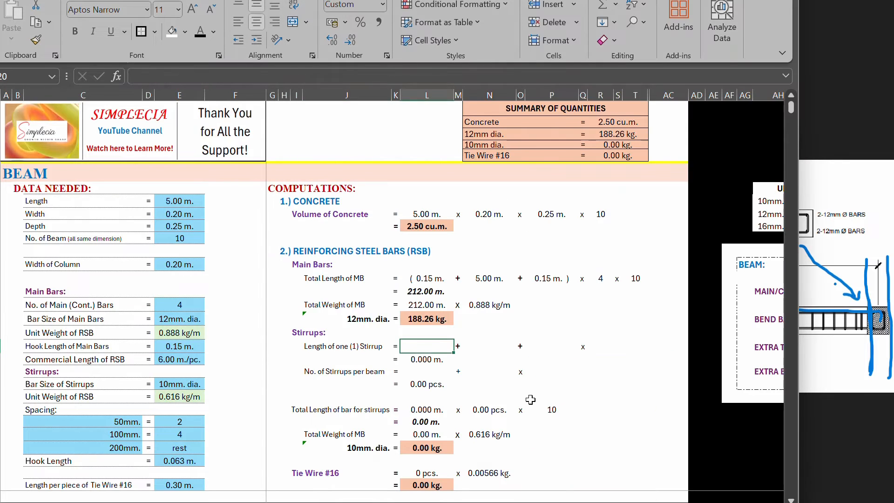
click(836, 415)
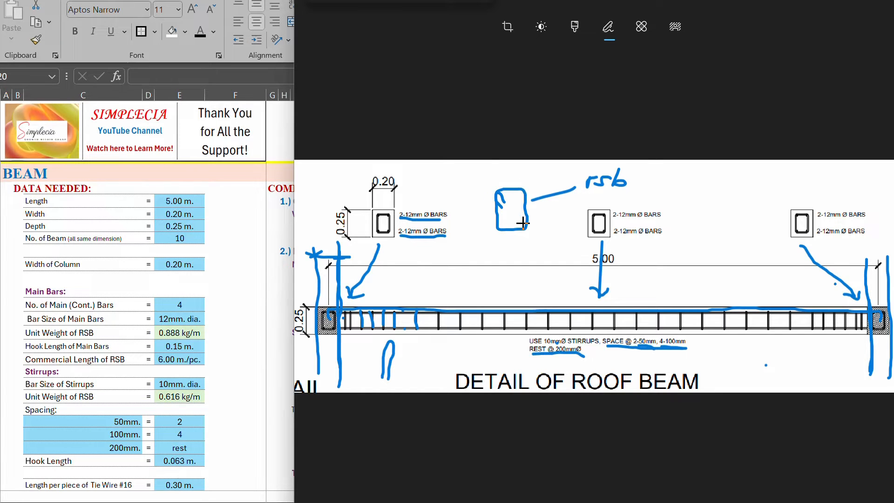
click(289, 309)
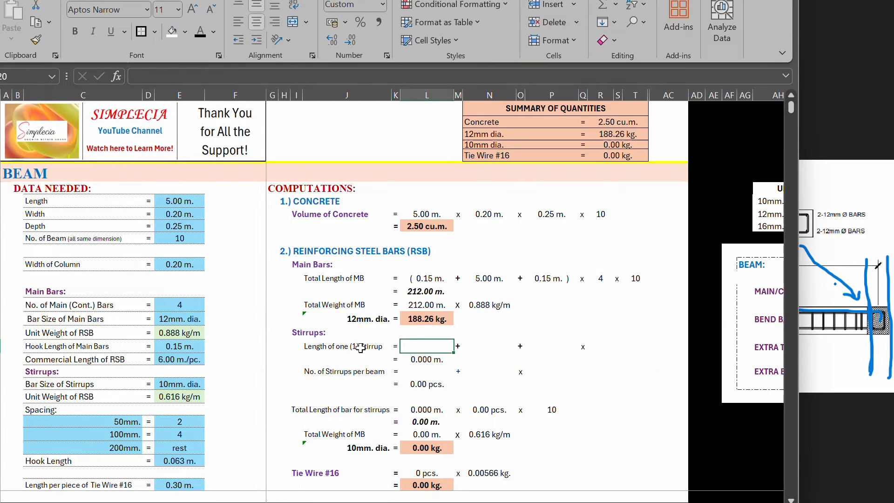
click(423, 347)
text(=)
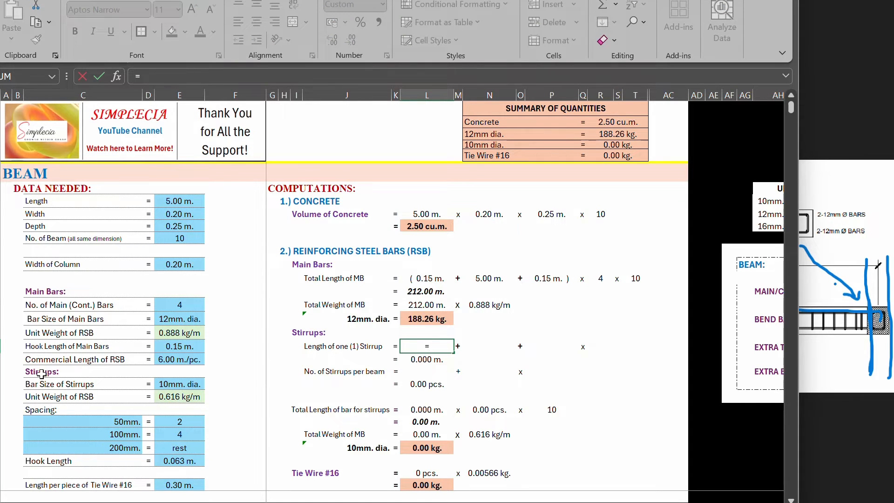
click(180, 464)
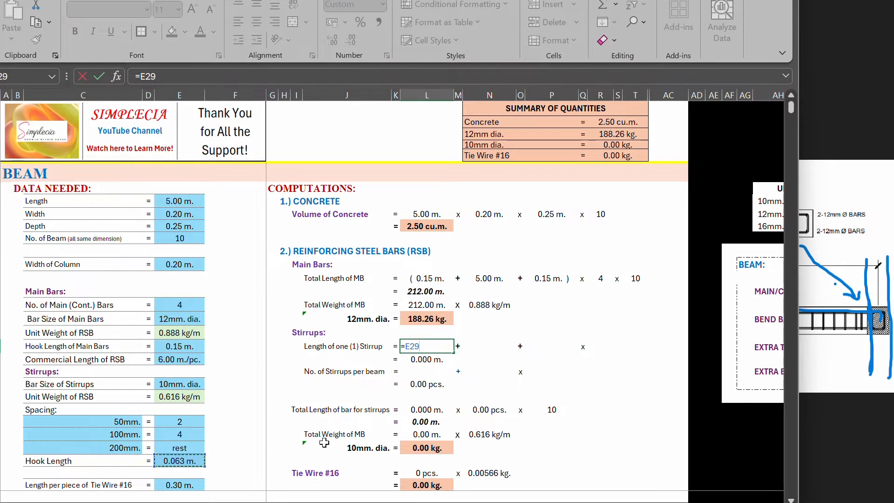
key(Return)
Step: Link the second term of the length of one stirrup to the beam width with =E10
click(468, 348)
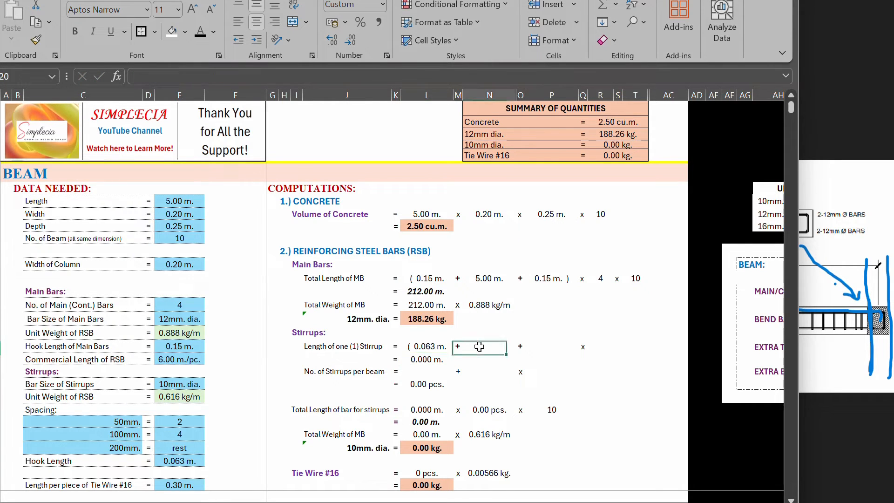
text(=)
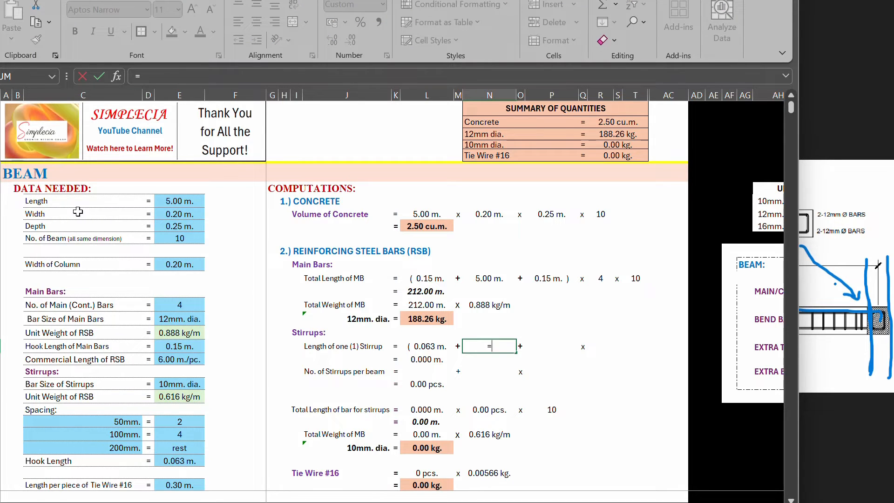
click(180, 214)
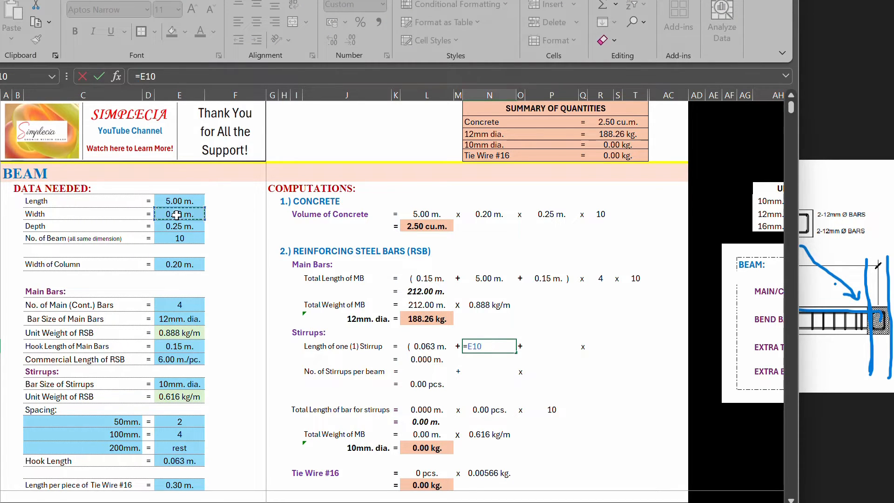
key(Return)
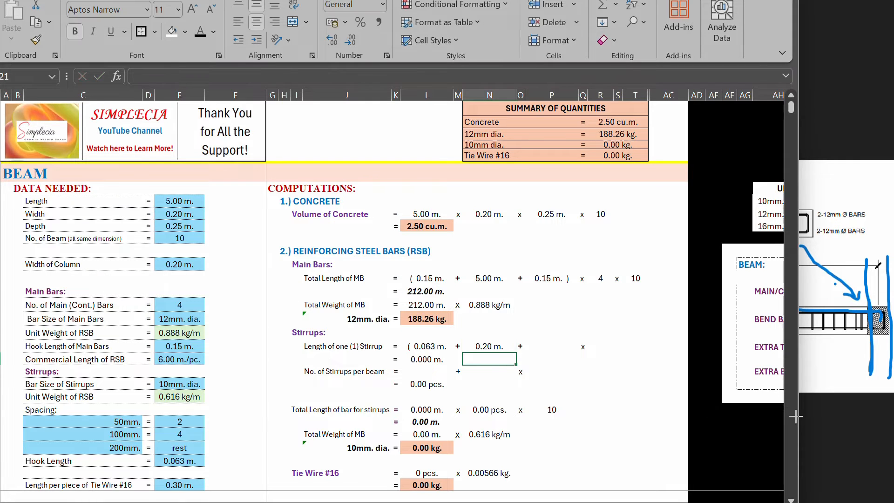
Step: Trace the outline of the first beam section in the drawing and circle its 0.20 width dimension
click(491, 349)
click(832, 432)
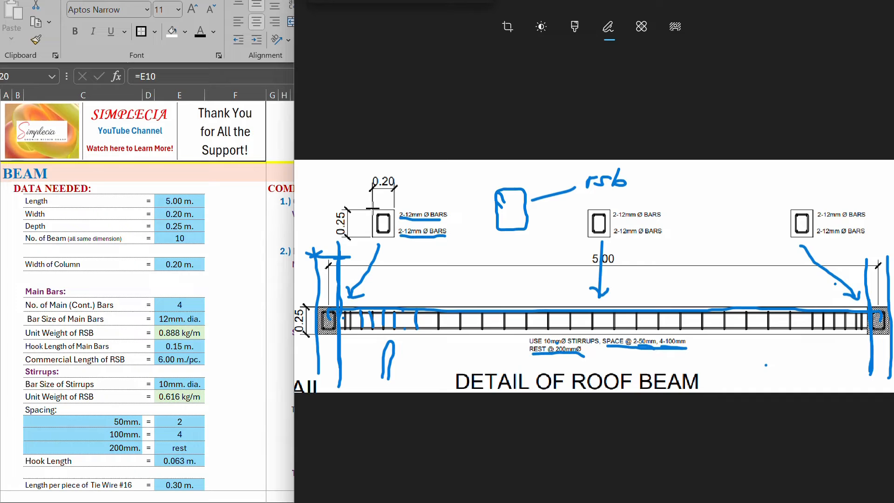
mouse_move(380, 207)
mouse_down()
mouse_move(398, 207)
mouse_move(384, 207)
mouse_move(396, 207)
mouse_move(372, 229)
mouse_move(390, 237)
mouse_move(398, 237)
mouse_move(394, 207)
mouse_up()
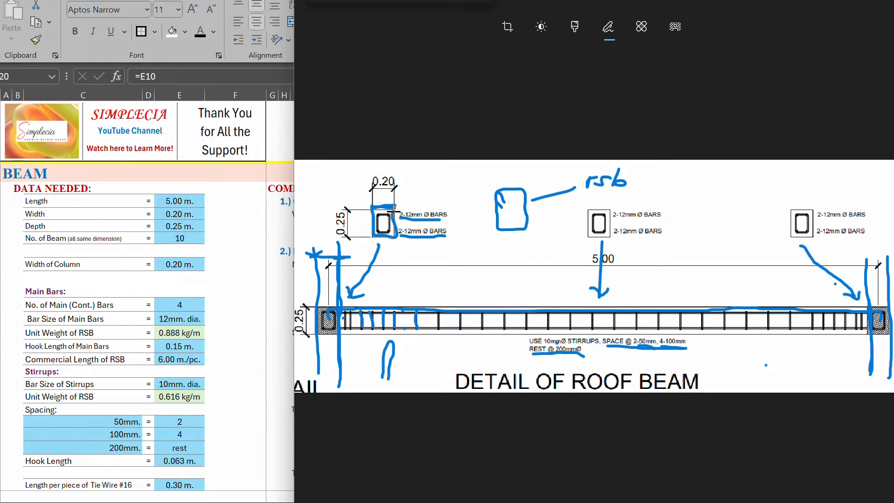
mouse_move(382, 167)
mouse_down()
mouse_move(361, 182)
mouse_move(404, 173)
mouse_move(382, 168)
mouse_up()
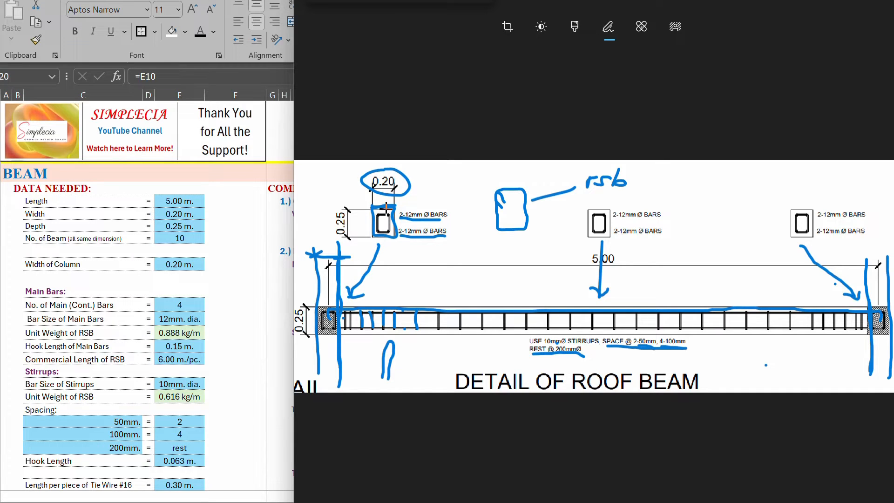
Step: Draw the beam's concrete outline around the sketched stirrup and hatch the cover between the two
mouse_move(486, 176)
mouse_down()
mouse_move(483, 235)
mouse_move(539, 243)
mouse_move(539, 177)
mouse_move(486, 175)
mouse_up()
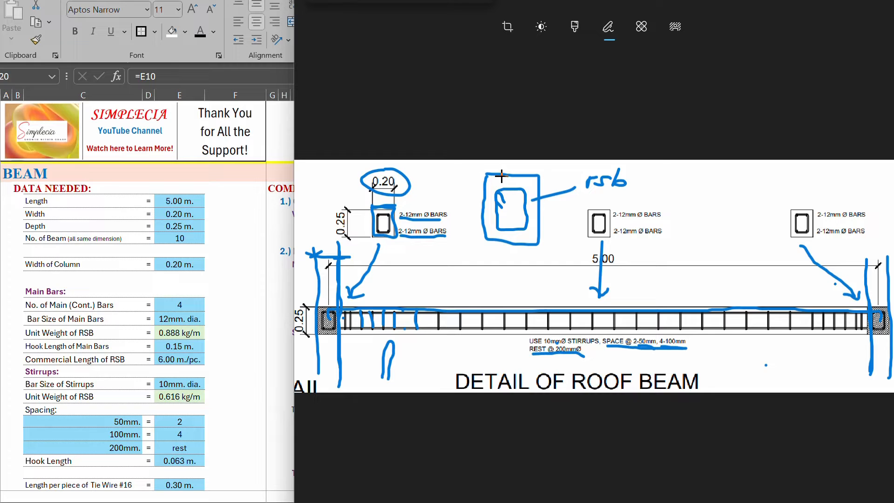
mouse_move(493, 184)
mouse_down()
mouse_move(517, 175)
mouse_move(534, 188)
mouse_move(545, 228)
mouse_move(521, 237)
mouse_move(486, 222)
mouse_move(488, 187)
mouse_up()
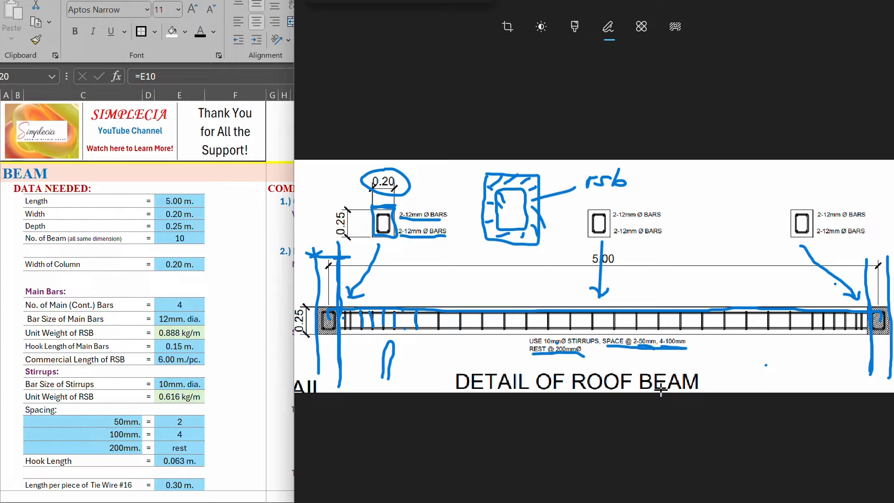
click(261, 299)
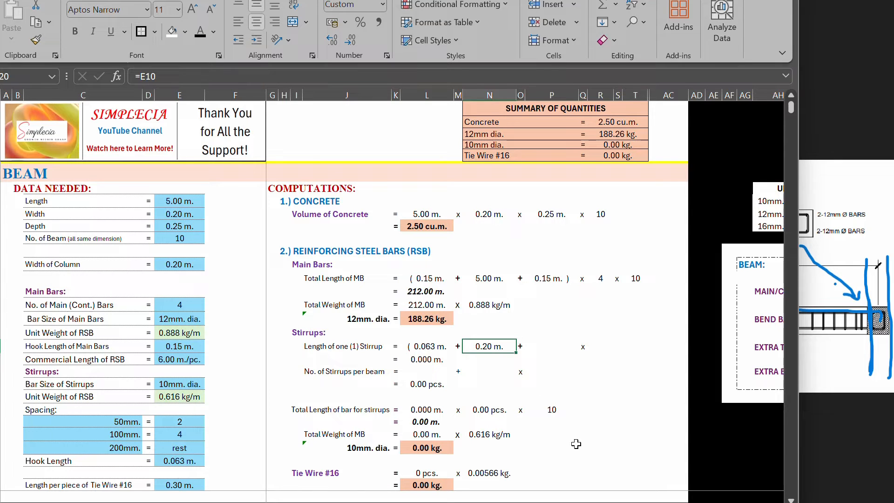
Step: Compare the hook and width terms of the one-stirrup length with the sketched stirrup and its concrete cover
click(848, 381)
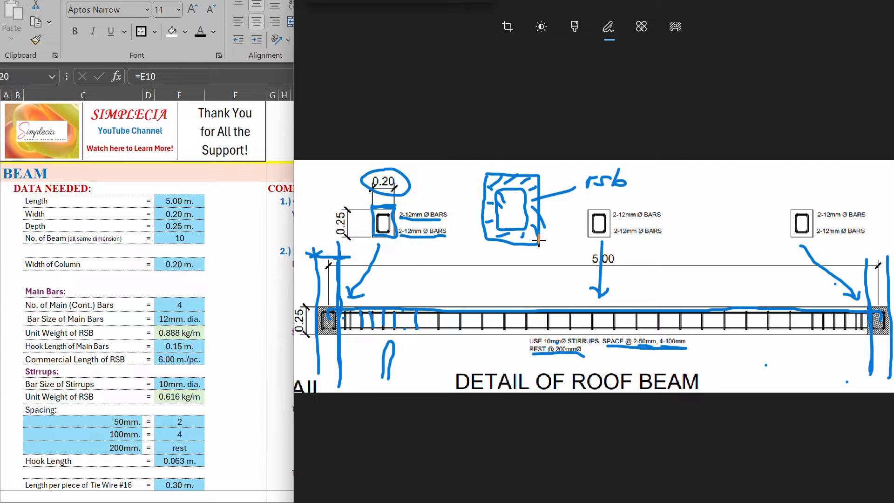
click(280, 303)
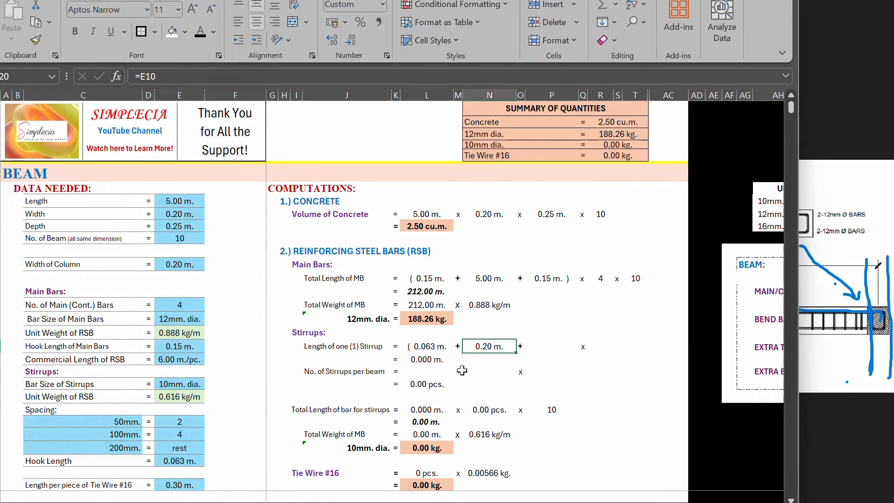
click(427, 347)
click(486, 348)
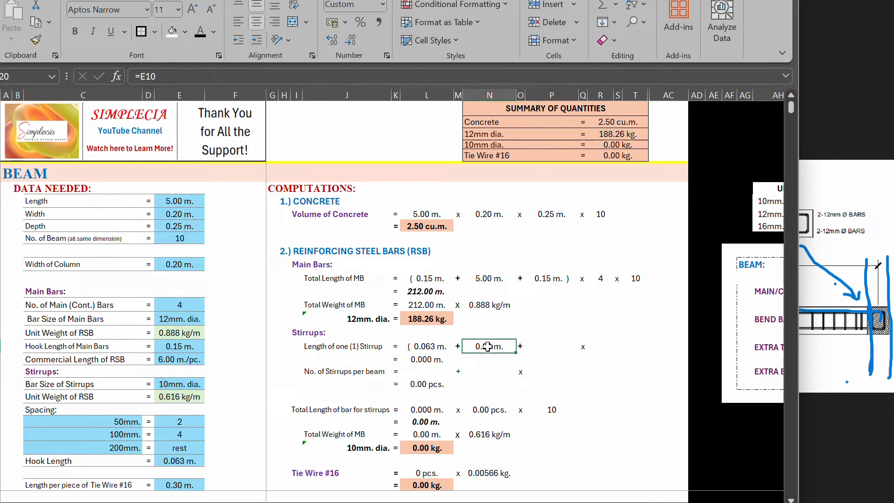
click(522, 347)
click(422, 351)
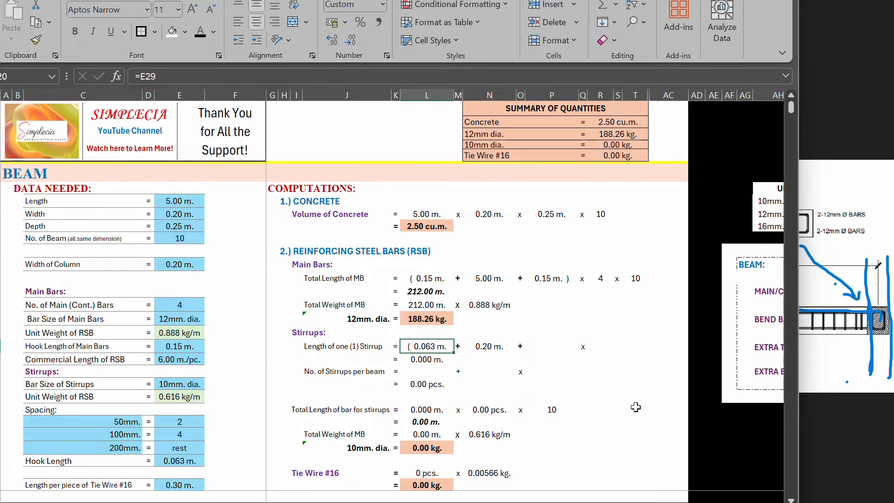
click(823, 419)
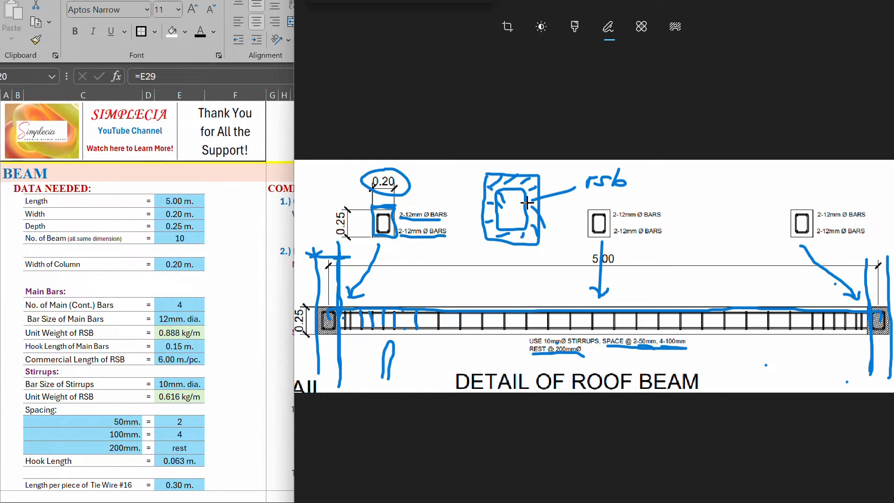
Step: Set the width term of the length of one stirrup to the beam width minus cover on both sides, =E10-0.04-0.04
click(270, 318)
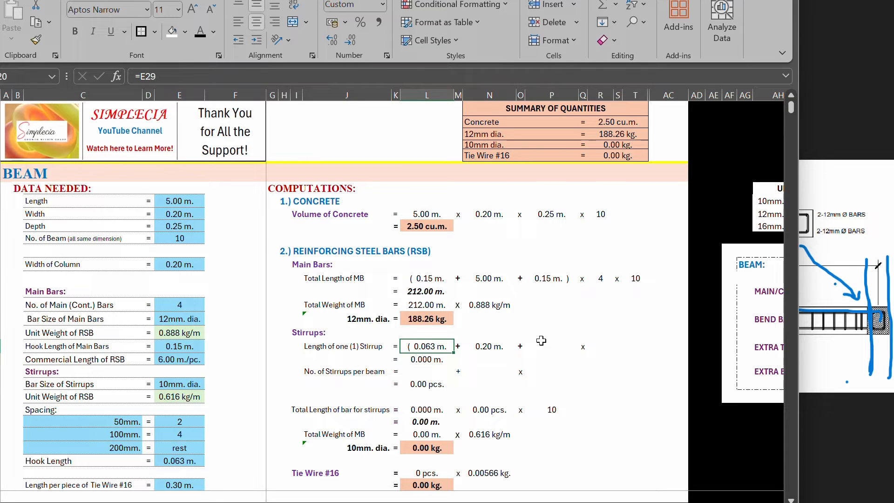
key(F2)
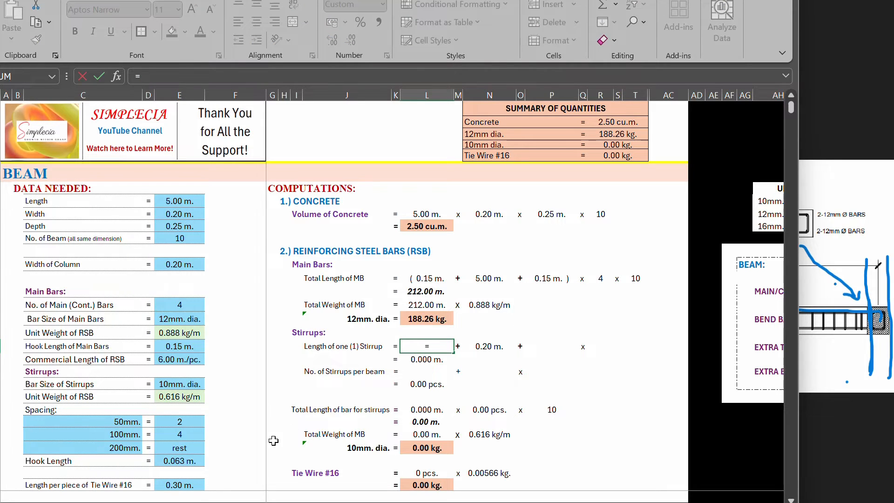
key(Return)
click(487, 347)
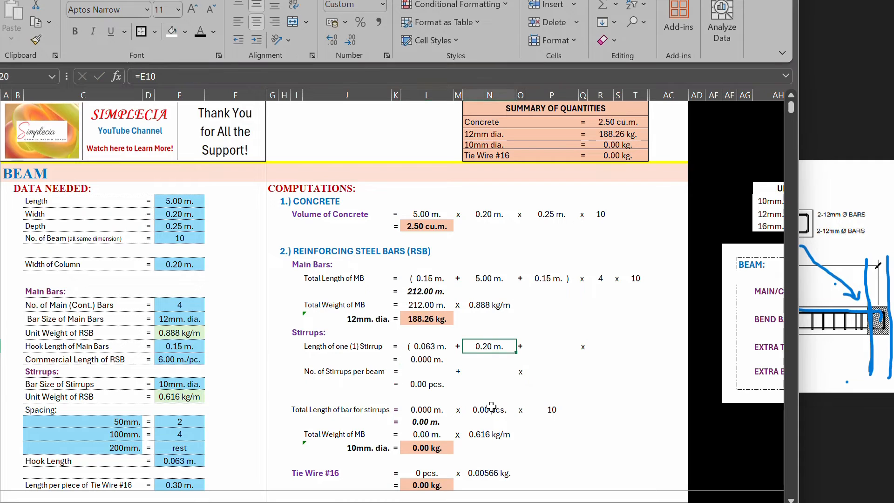
text(=)
click(179, 214)
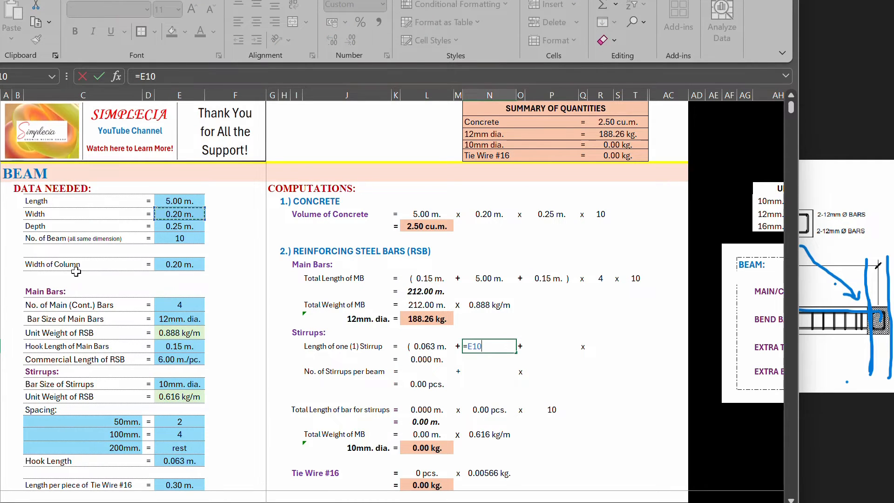
text(-0.04-0.0)
text(4-0.04)
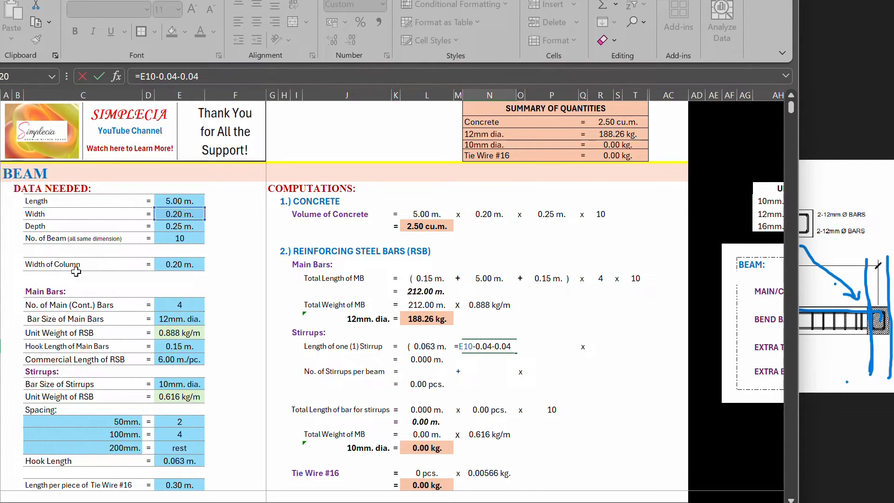